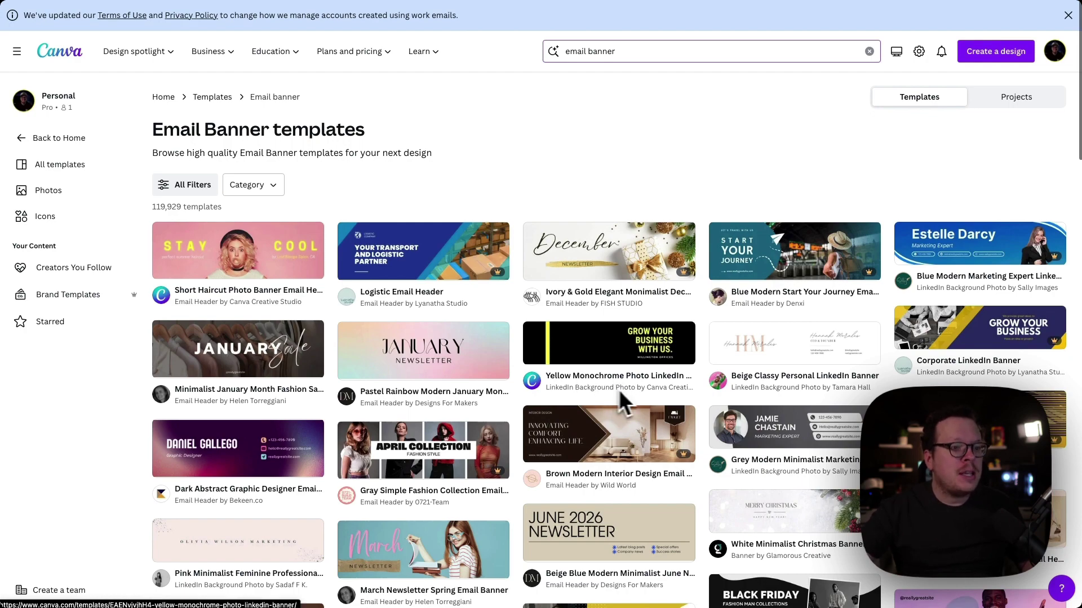
scroll(676, 389, down, 5)
scroll(642, 419, down, 3)
scroll(634, 425, up, 8)
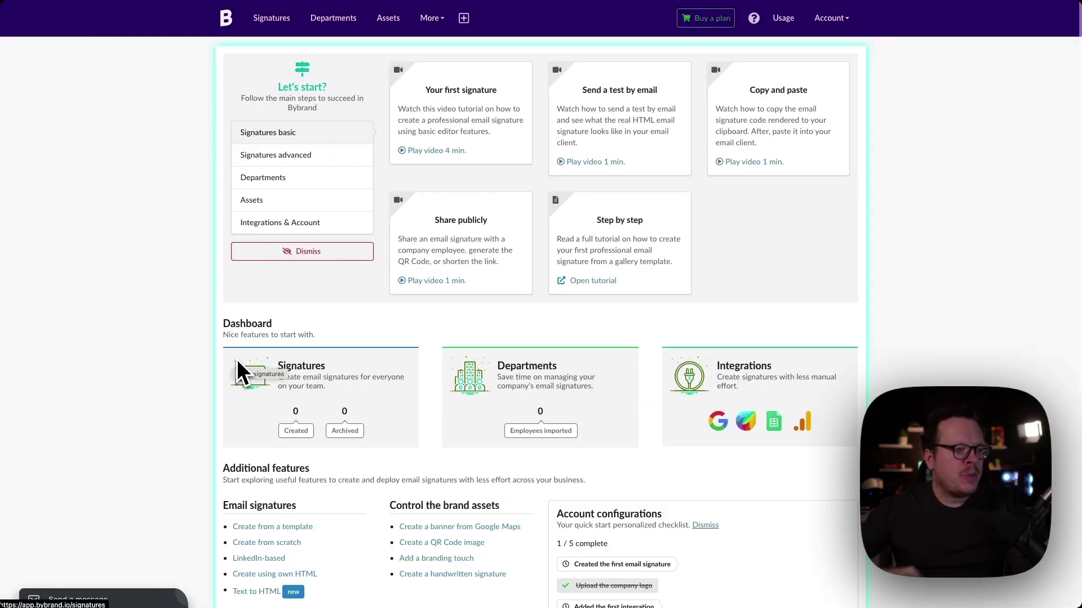
Preview the Bankruptcy Law template from the Text-only signature templates.
scroll(214, 405, down, 2)
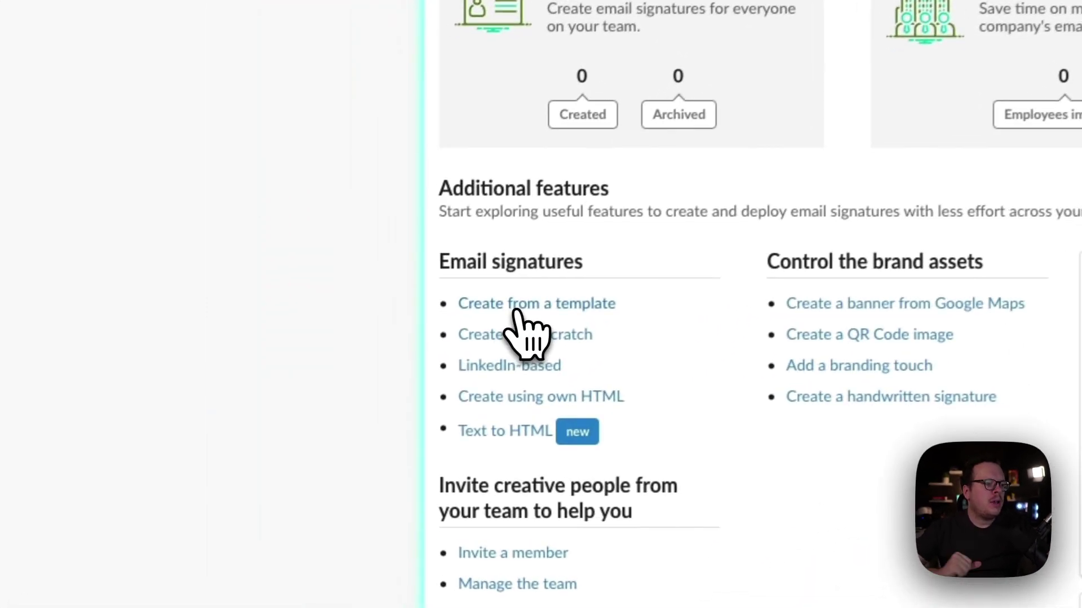
click(263, 410)
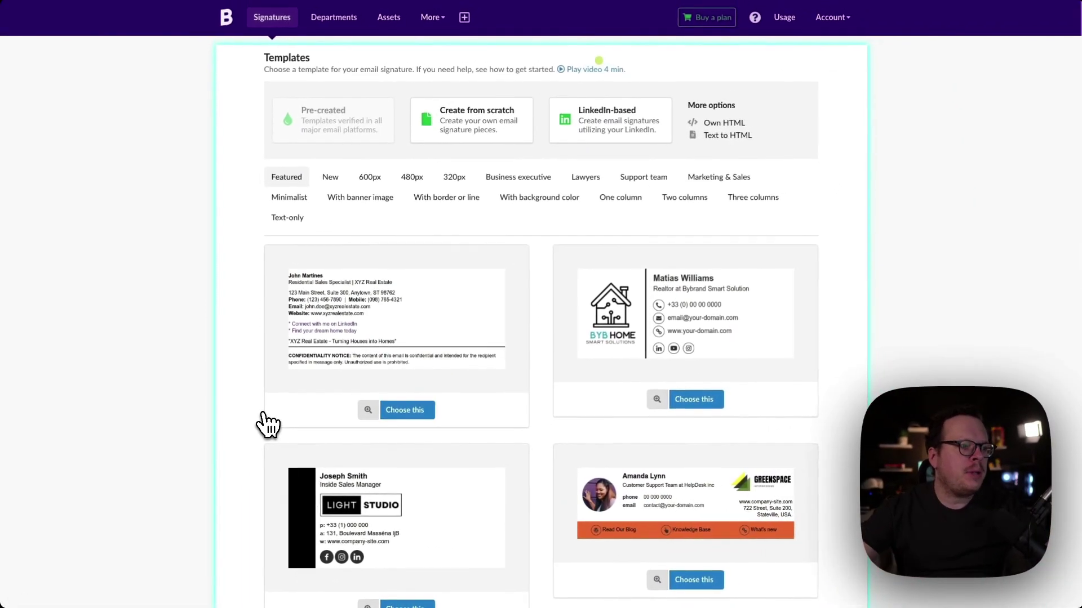
scroll(507, 466, down, 1)
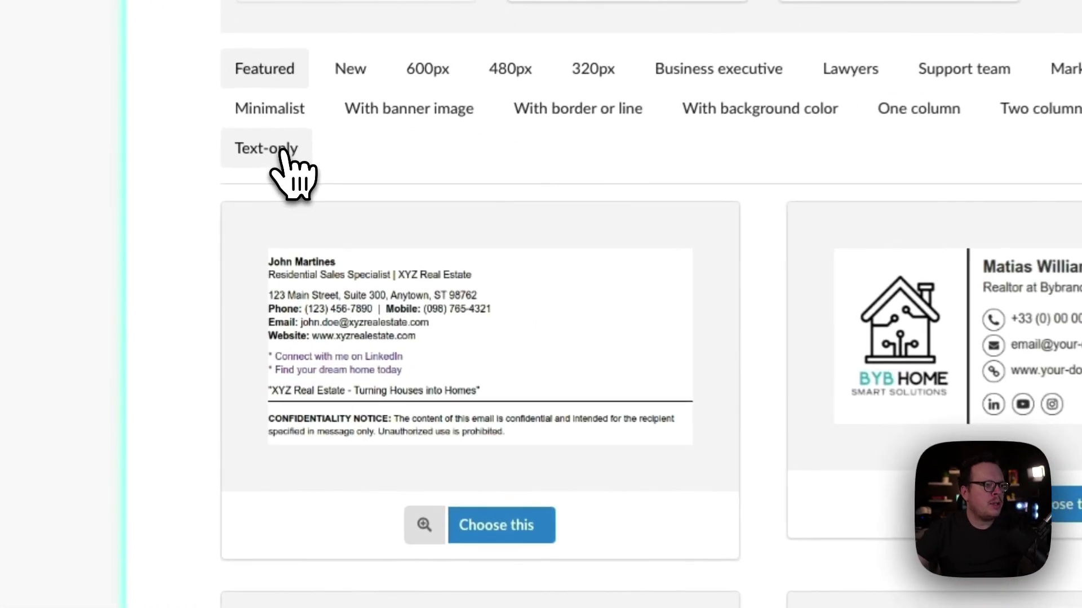
click(284, 149)
scroll(496, 371, down, 10)
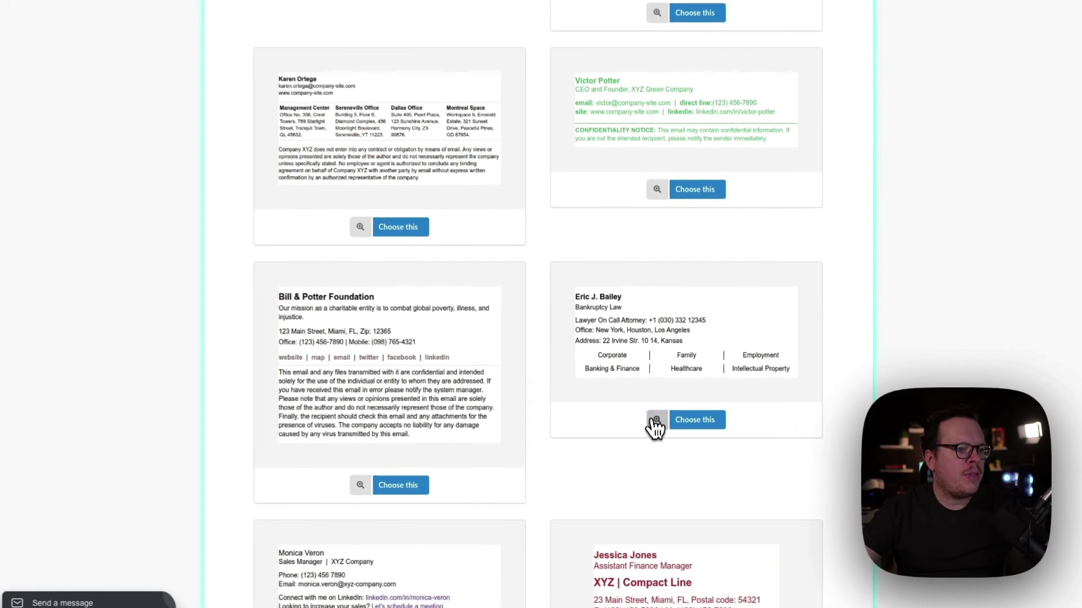
click(690, 433)
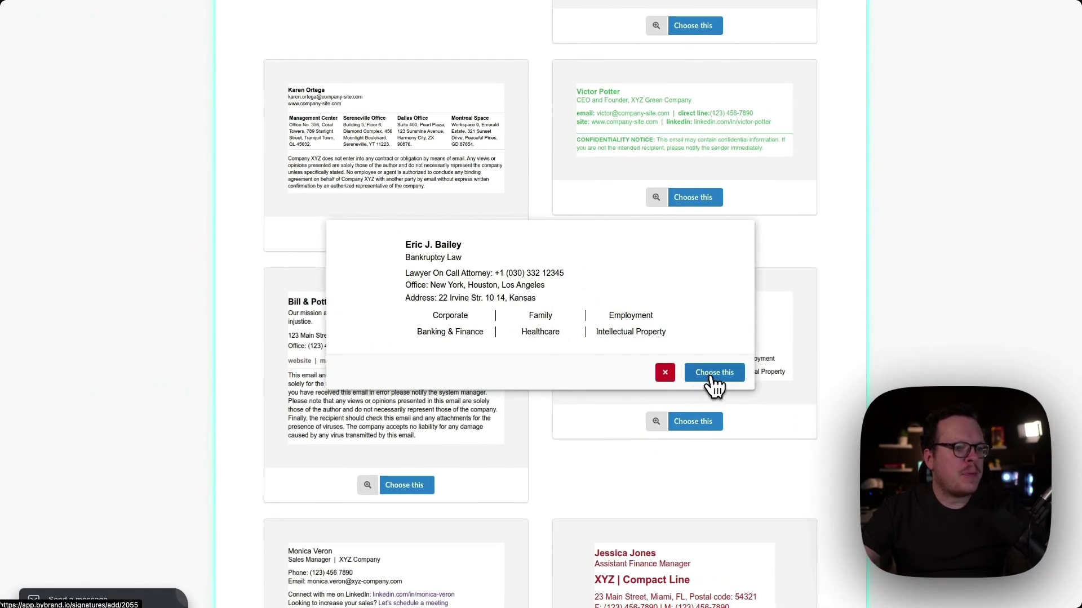
Start from the Bankruptcy Law template and add a footer row below the practice-area table.
click(714, 374)
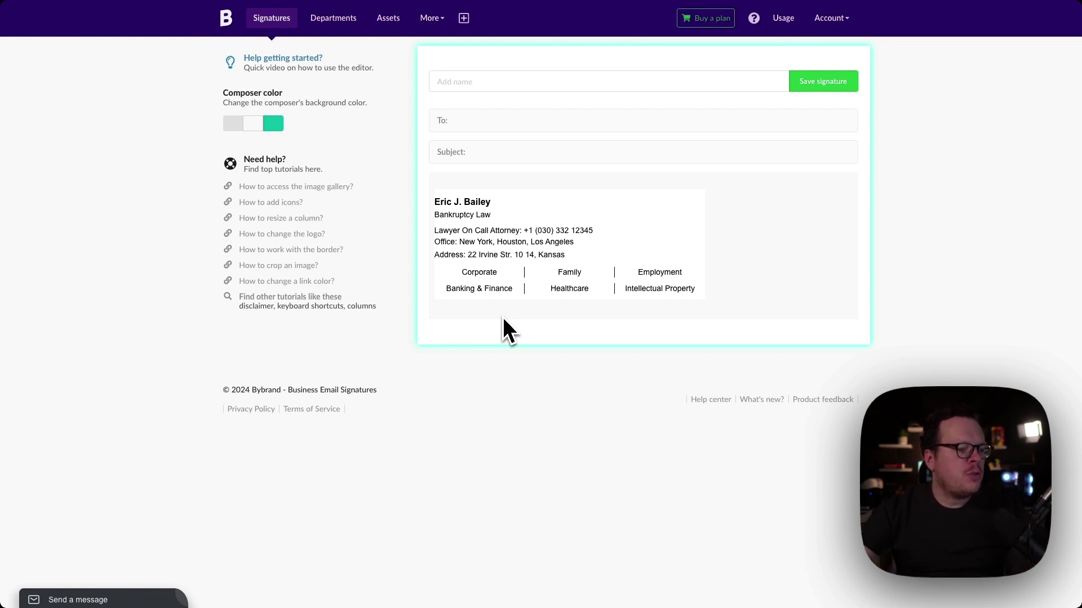
click(480, 291)
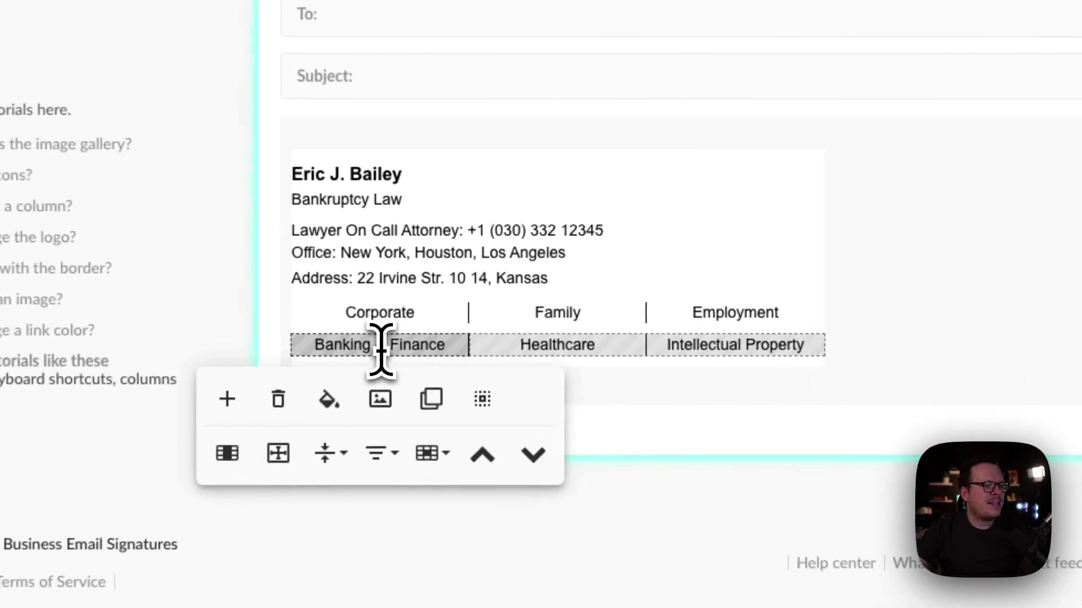
click(381, 346)
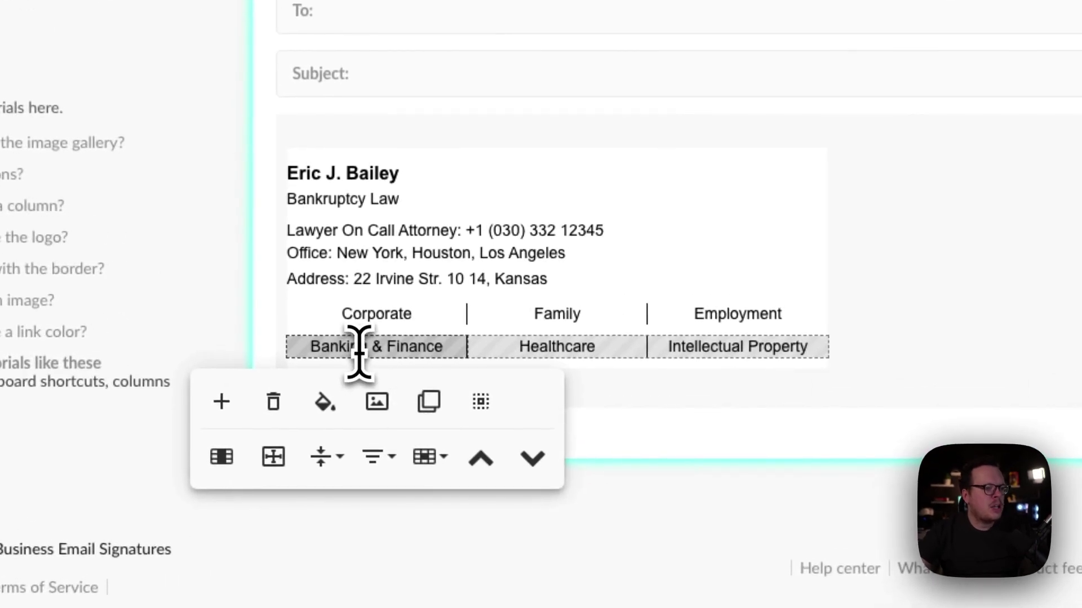
click(221, 401)
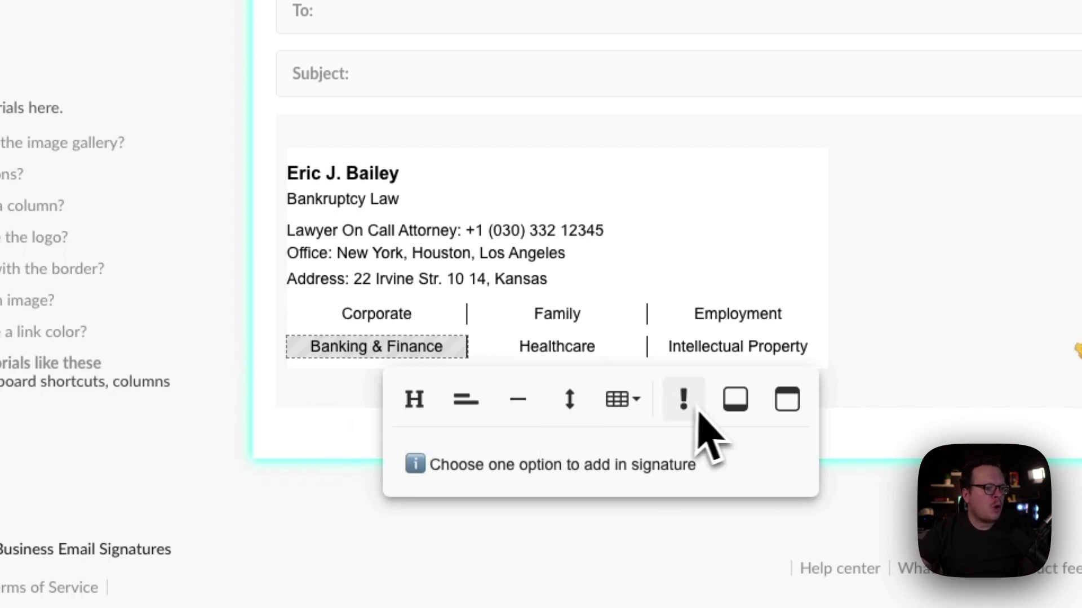
click(735, 402)
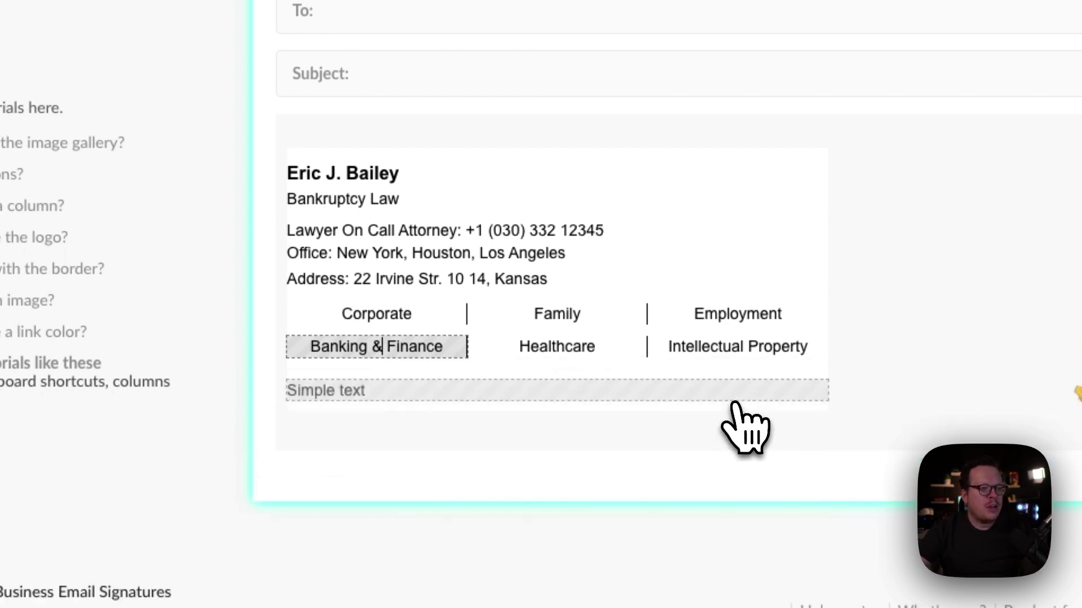
Clear the footer's 'Simple text' placeholder and bring up the image gallery for that row.
click(364, 395)
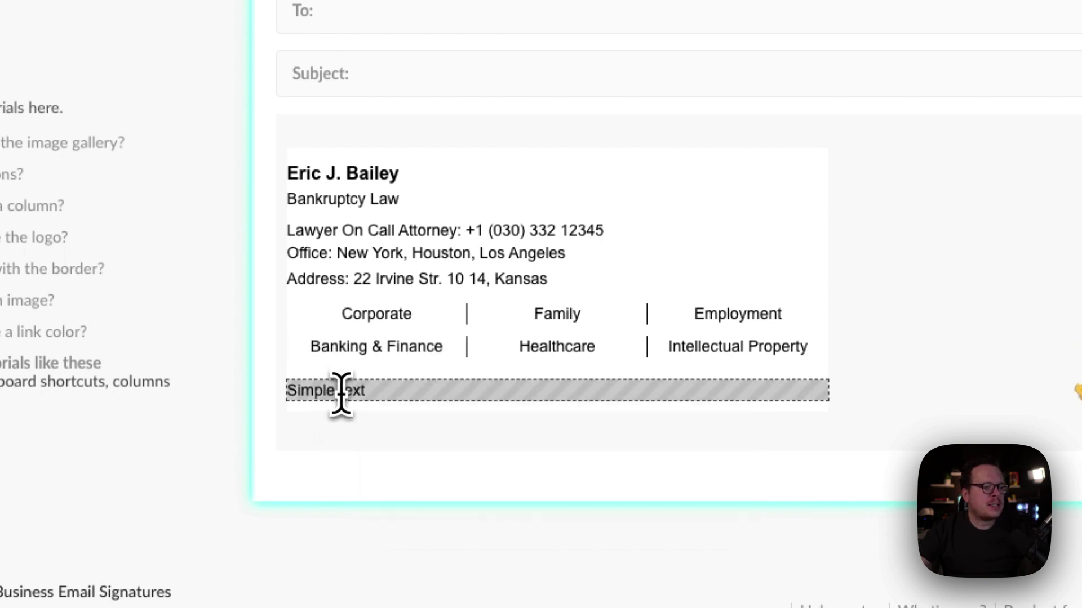
triple_click(345, 394)
key(BackSpace)
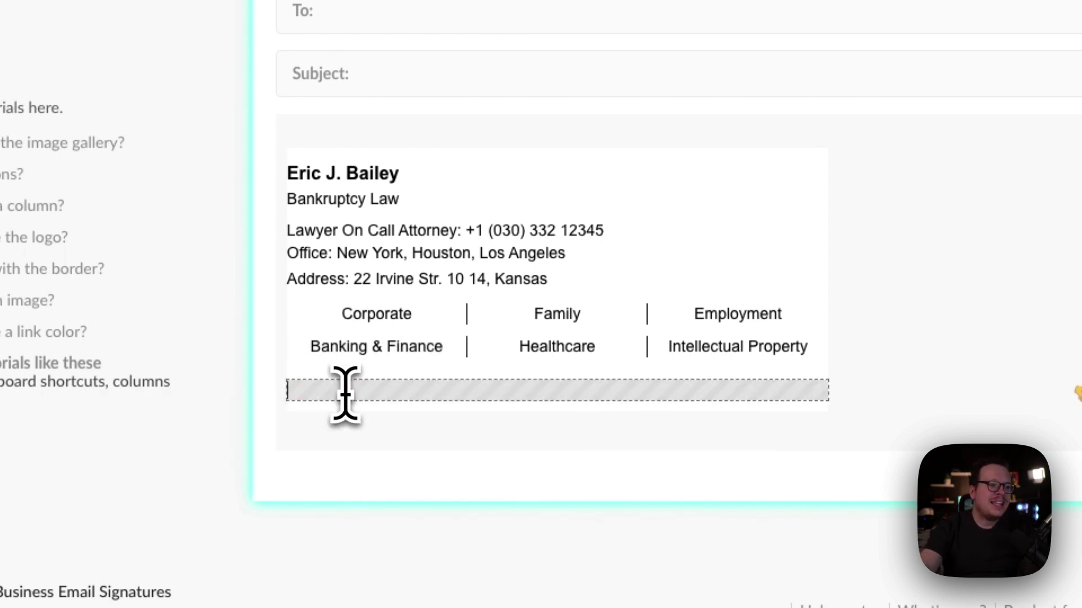
click(369, 395)
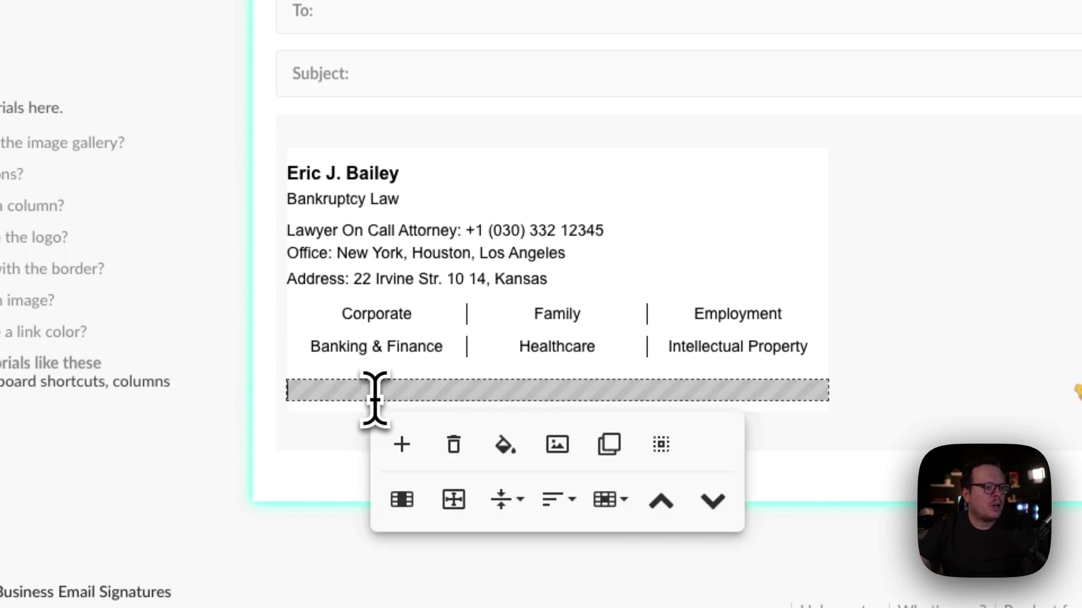
click(557, 446)
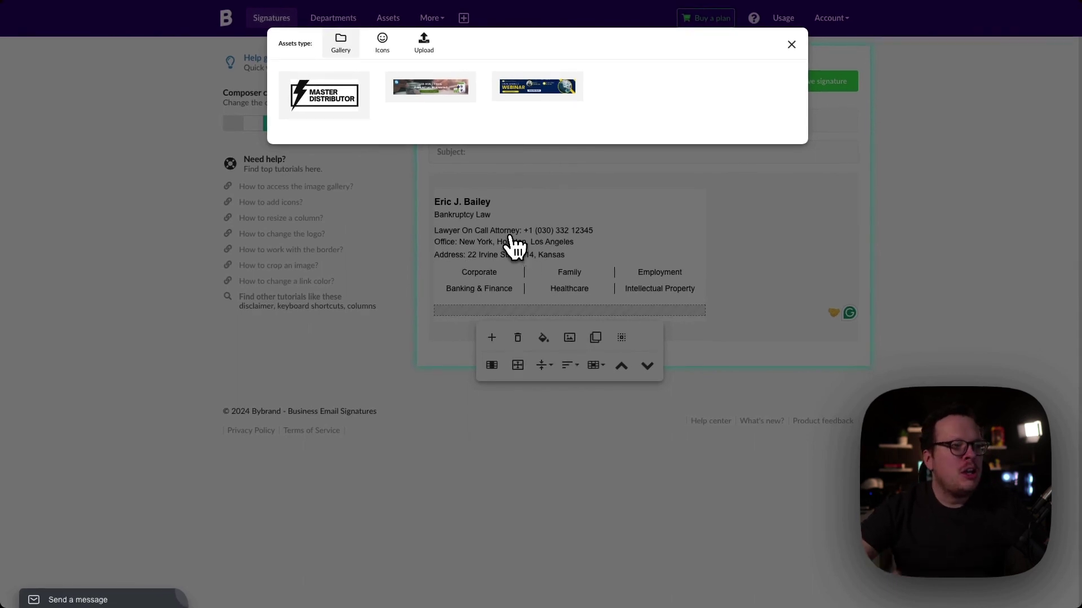
Insert the Online Business Webinar banner from the gallery into the footer row.
click(430, 60)
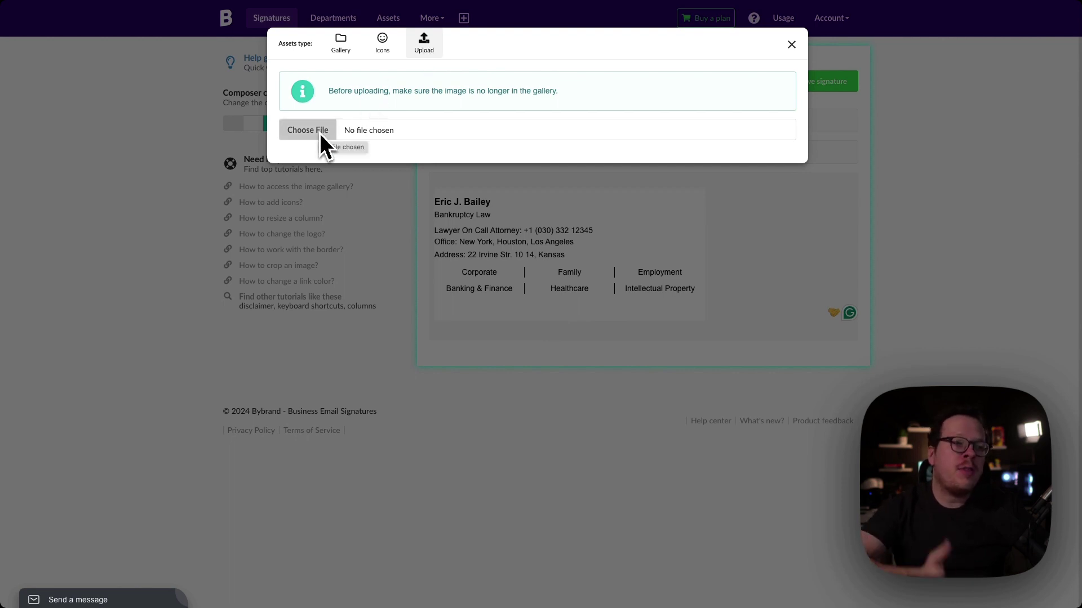
click(342, 51)
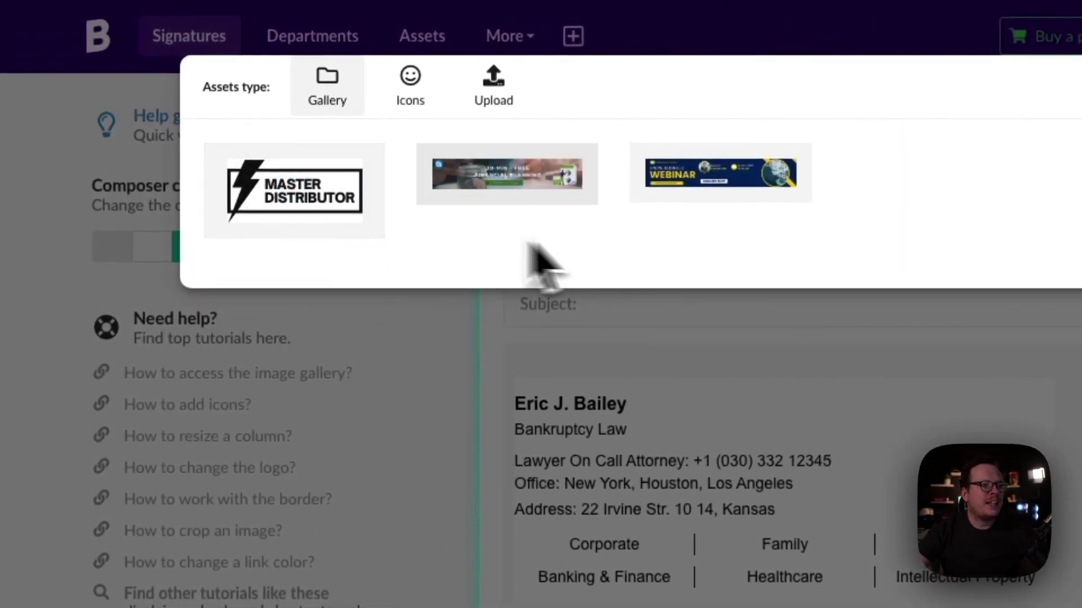
click(720, 176)
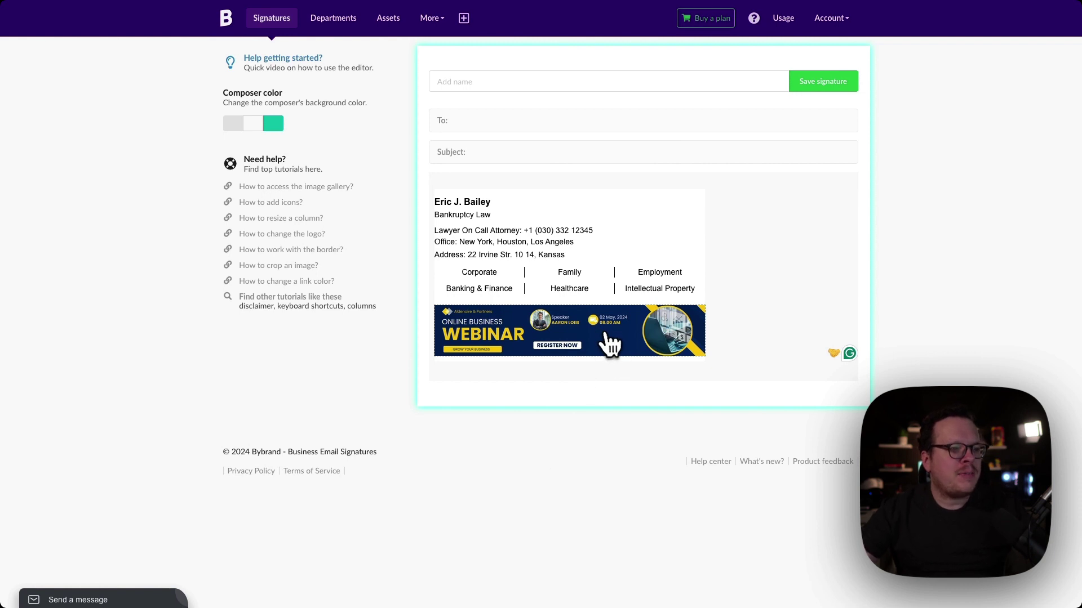
click(582, 338)
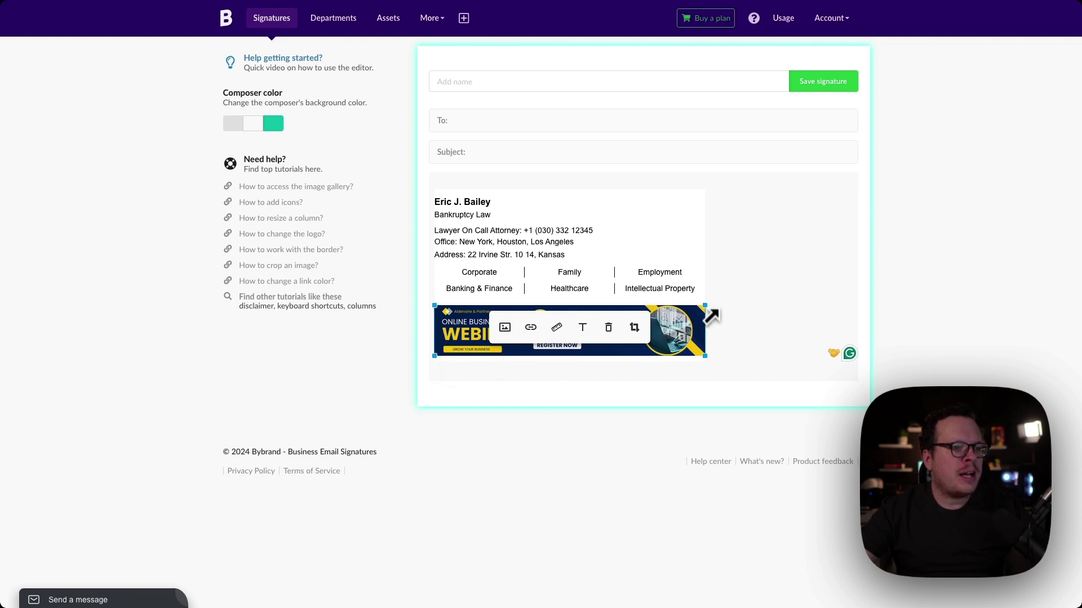
mouse_move(709, 310)
mouse_down()
mouse_move(685, 330)
mouse_move(698, 309)
mouse_up()
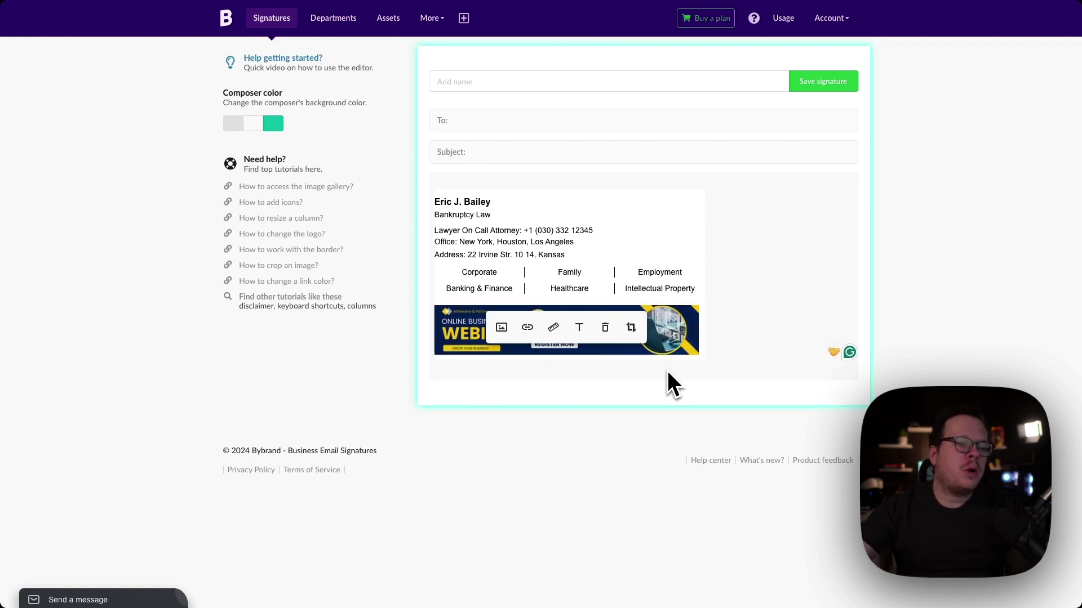
click(528, 328)
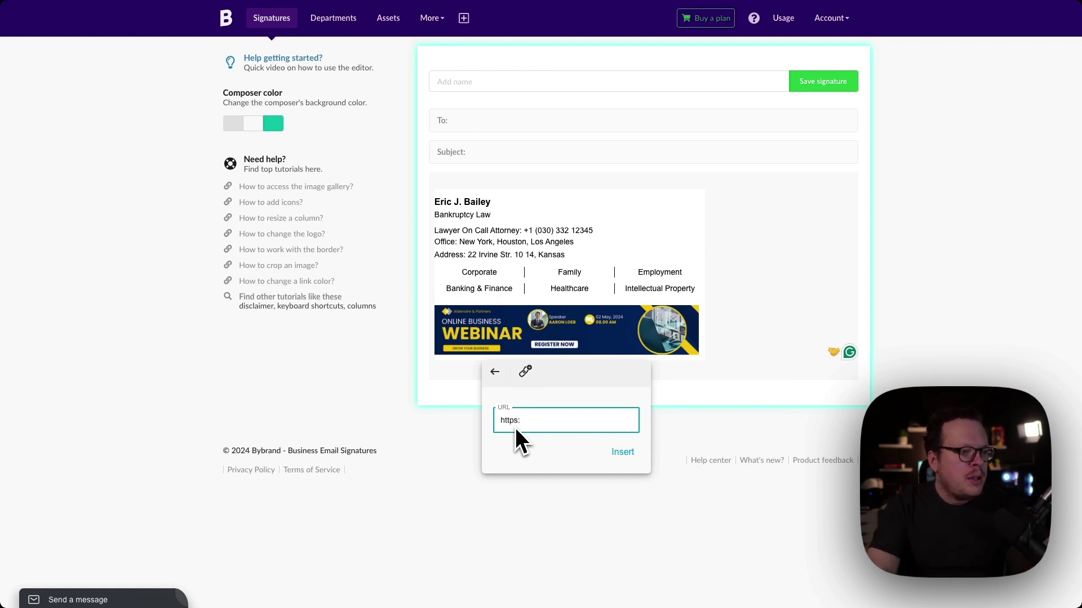
text(w.site.com)
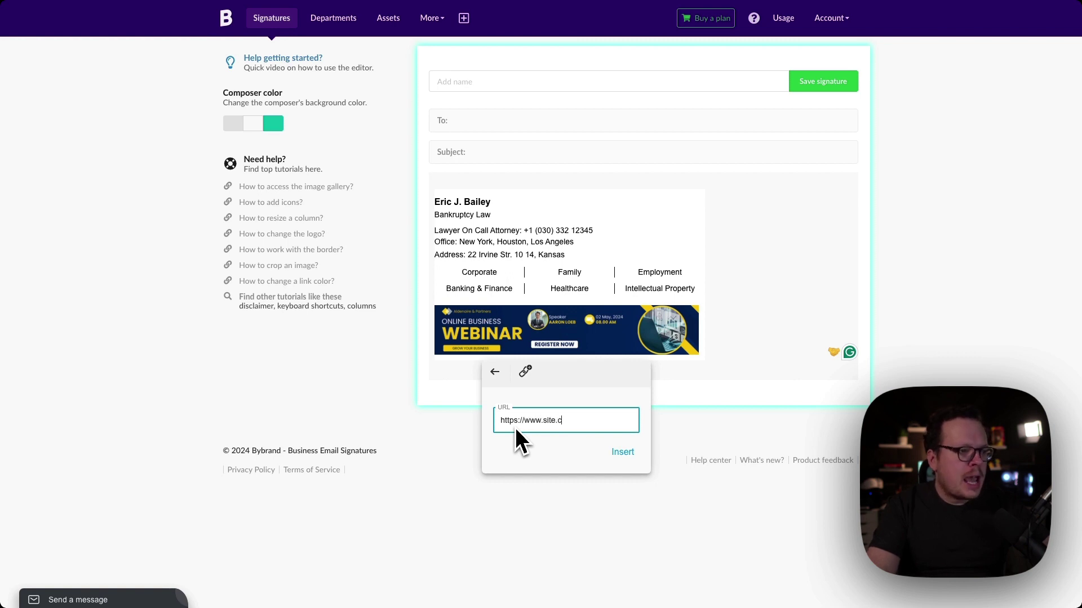
click(622, 455)
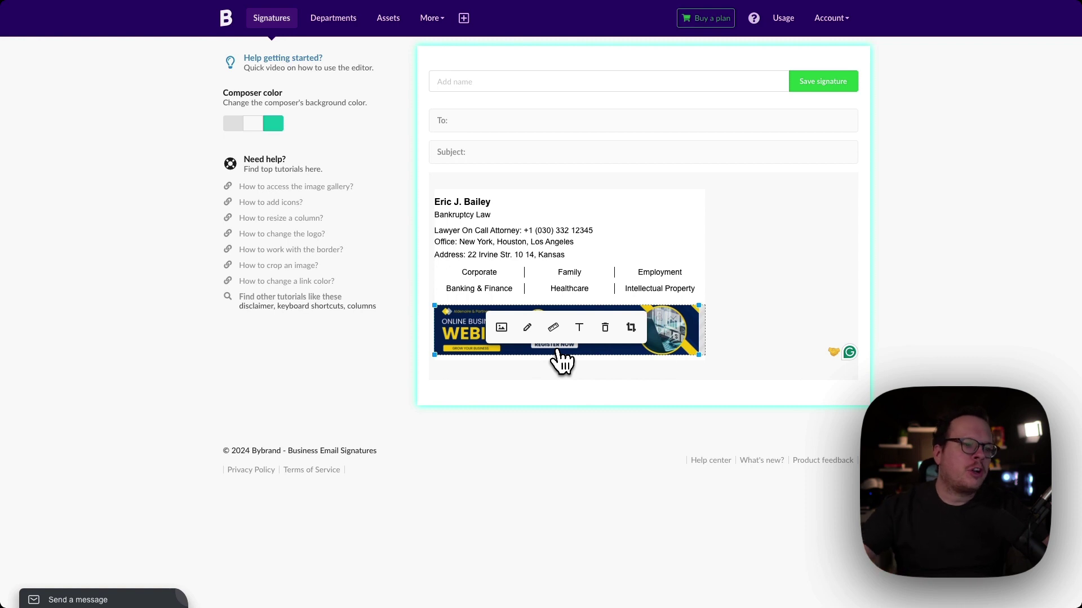
Name the signature 'Sig 1' and save it.
click(750, 258)
click(479, 82)
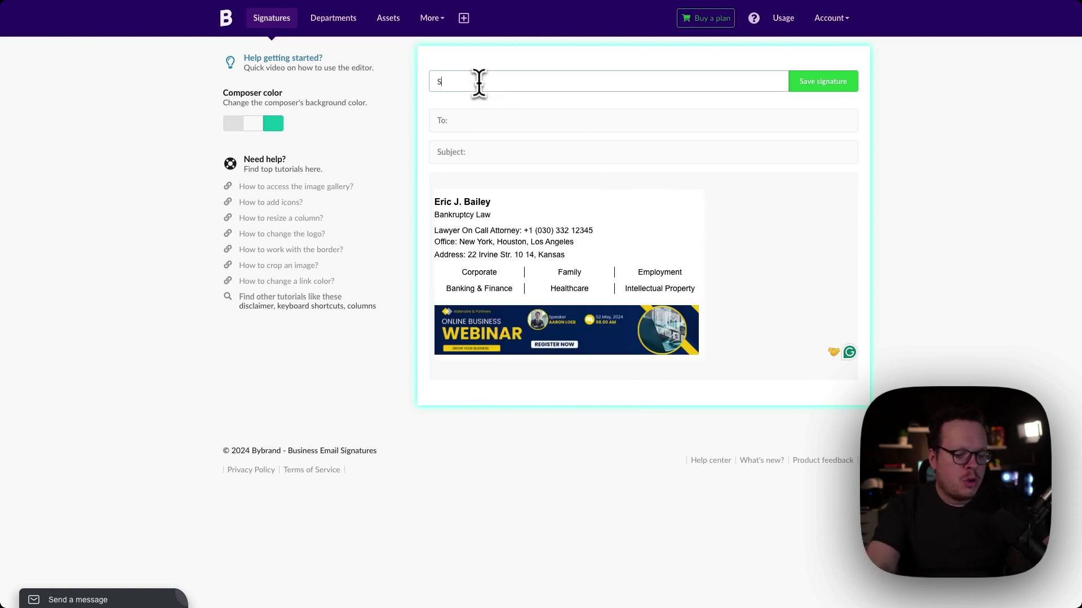
click(811, 88)
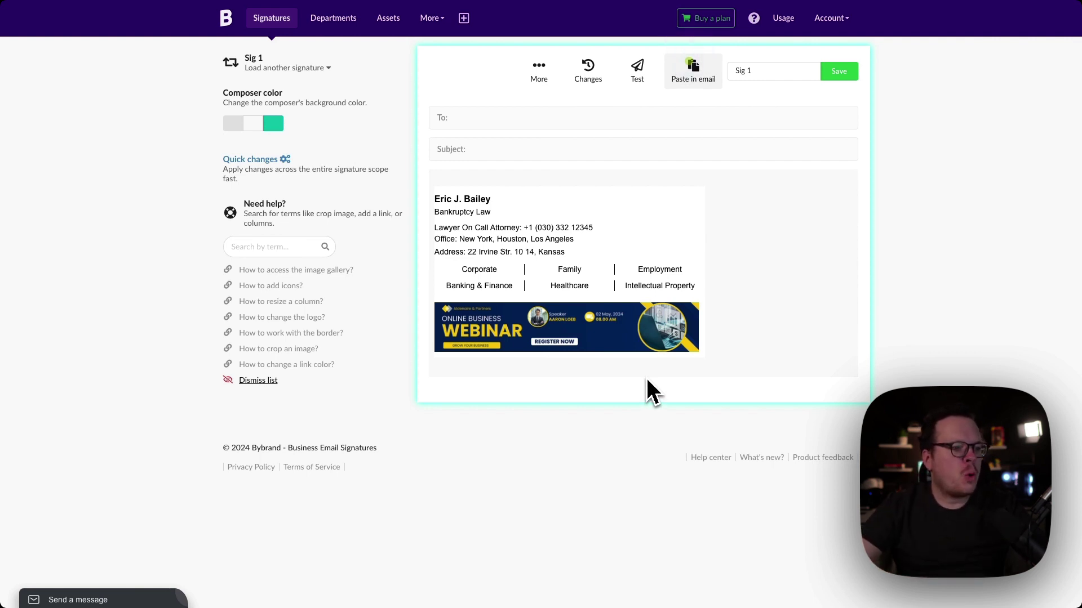
Delete the webinar banner and add a 'Simple text' header row above the name line.
click(625, 340)
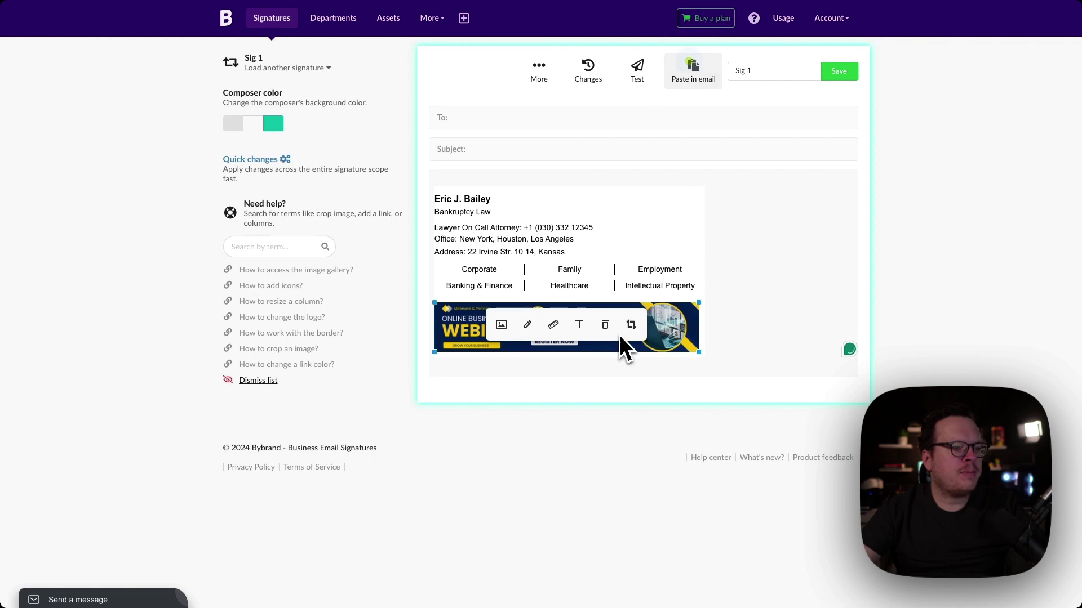
click(605, 327)
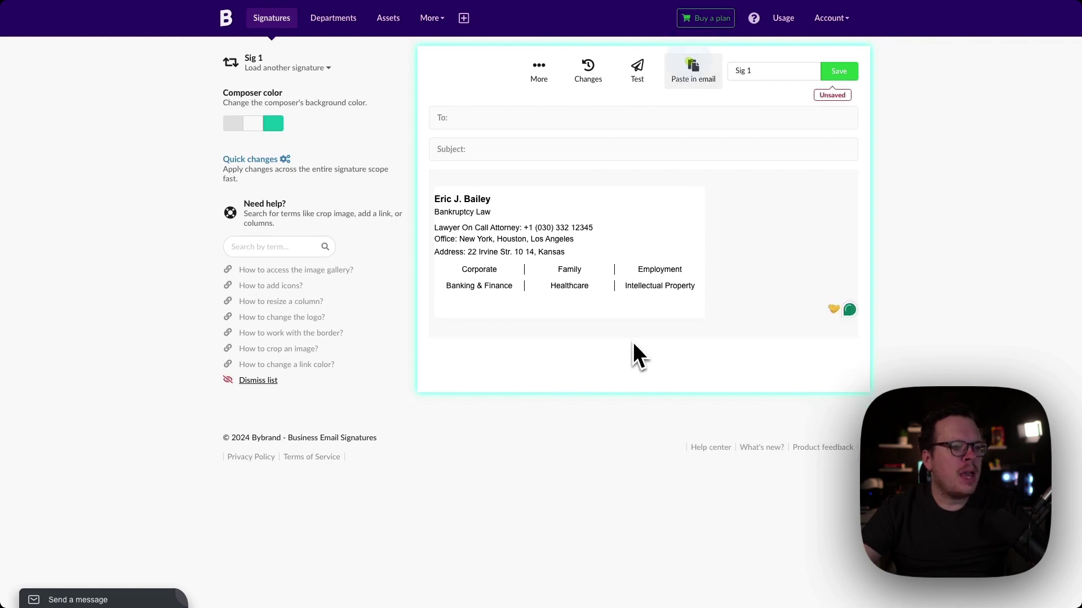
click(441, 197)
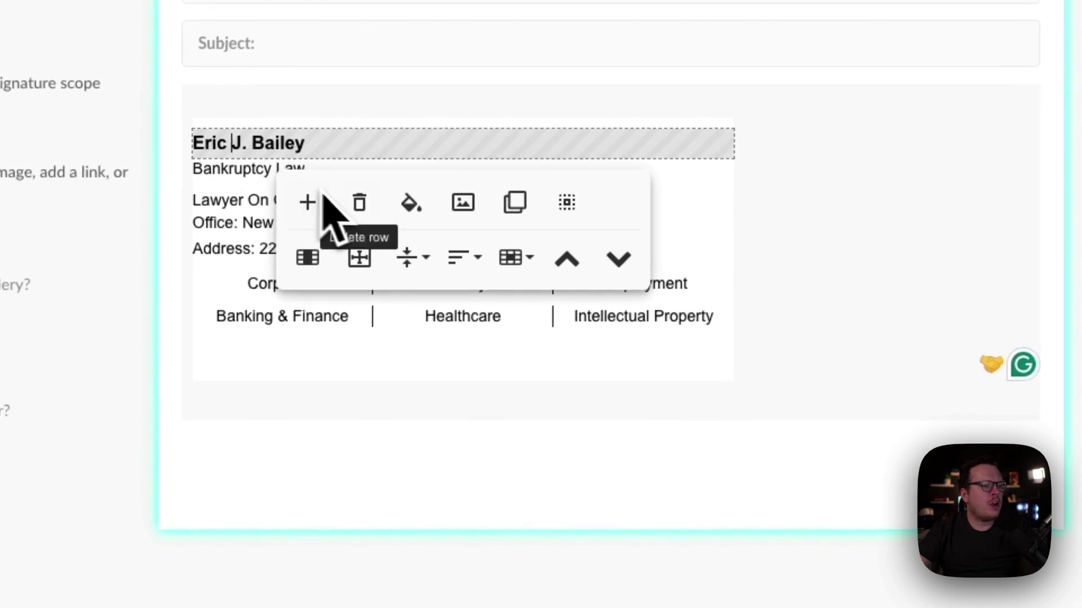
click(309, 202)
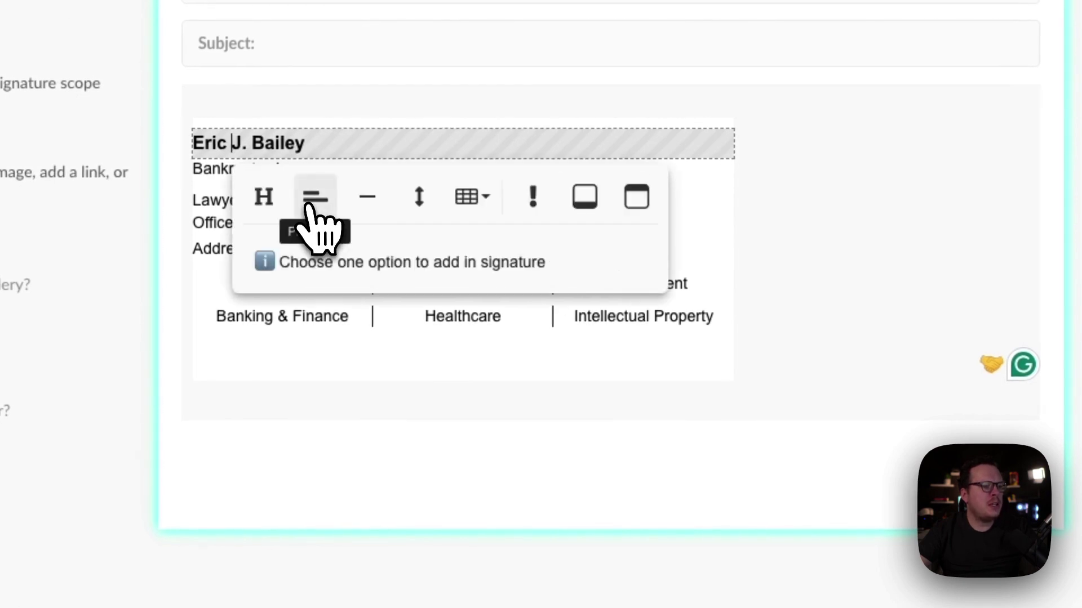
click(635, 201)
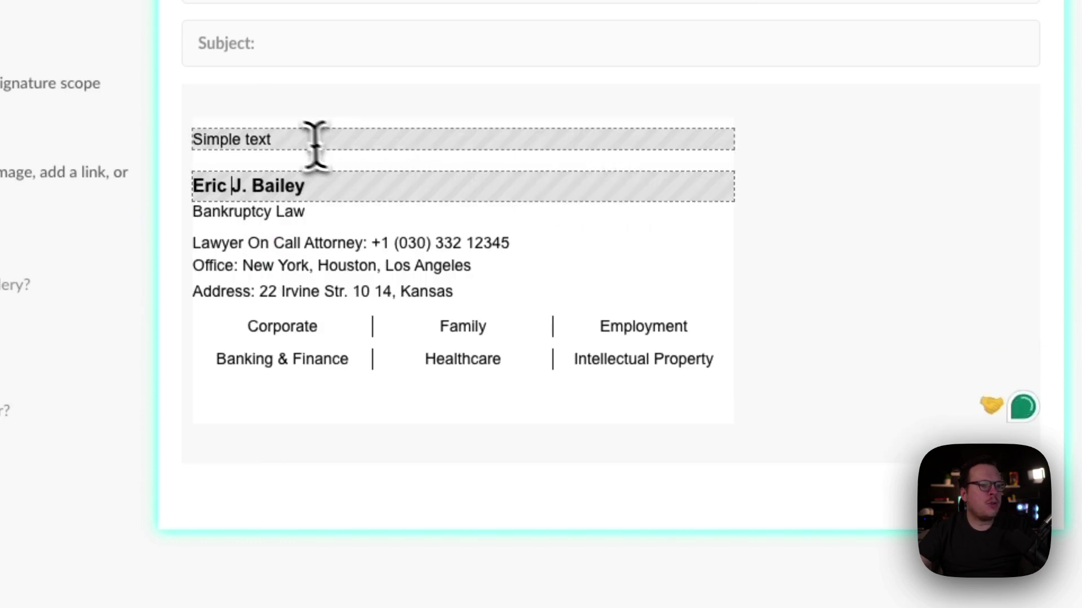
click(289, 139)
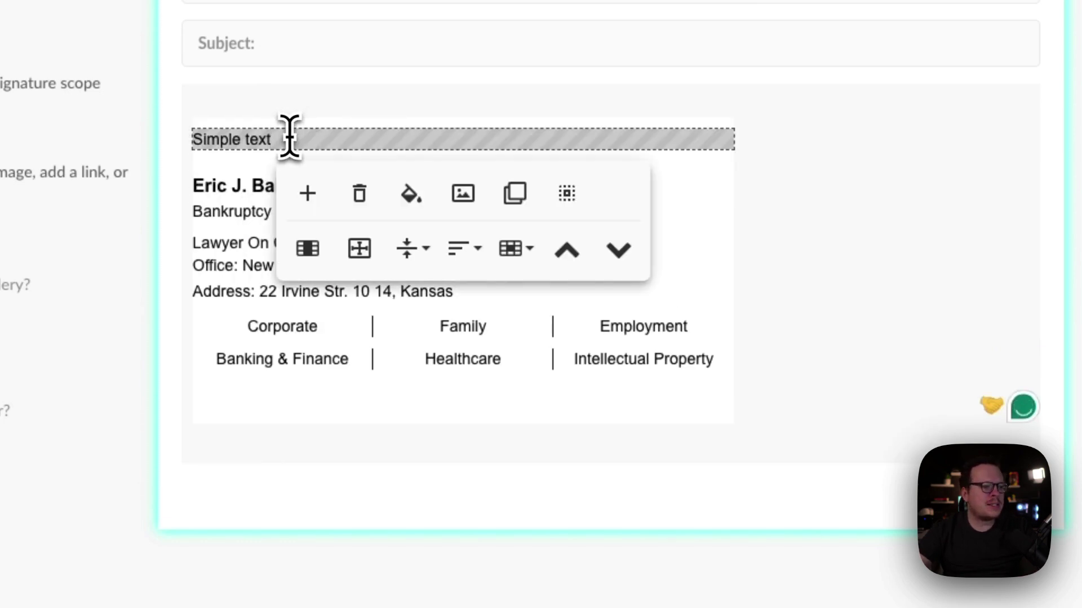
Clear the header's placeholder text and insert the Financial Planning banner there.
triple_click(289, 138)
key(BackSpace)
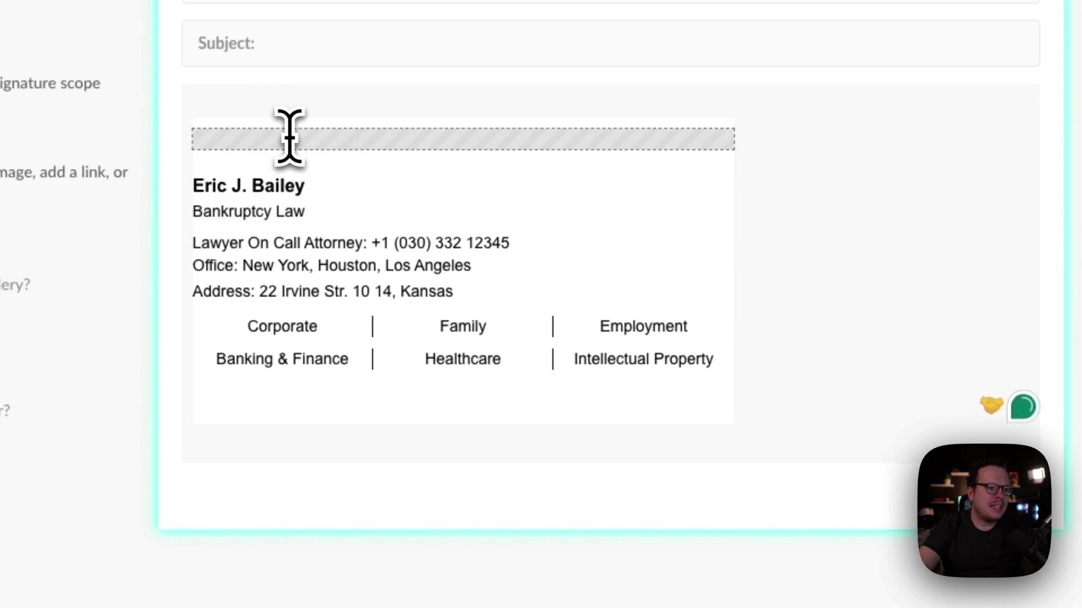
click(289, 139)
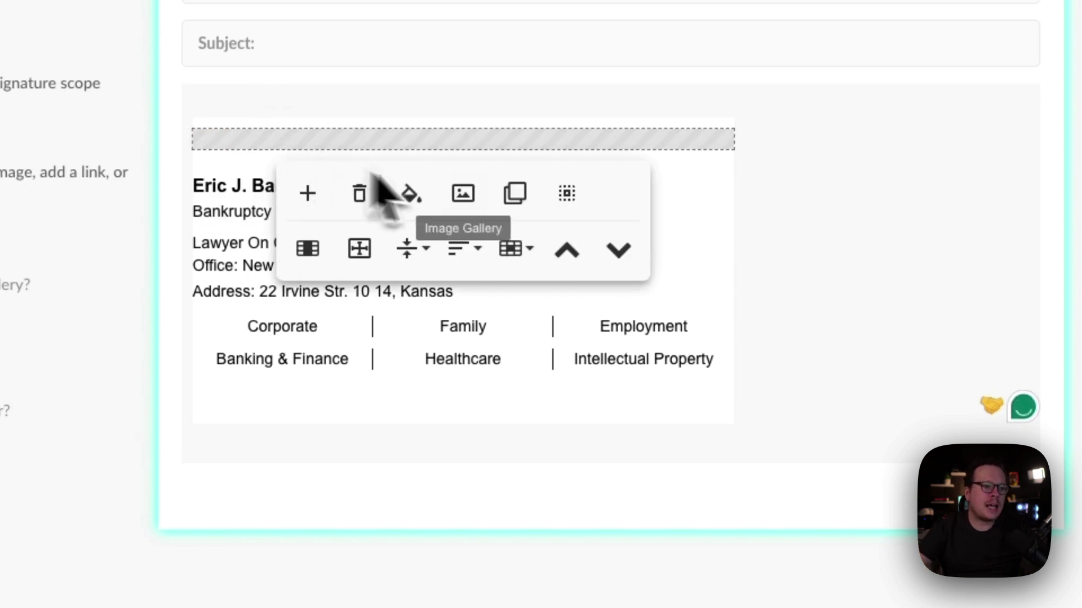
click(462, 193)
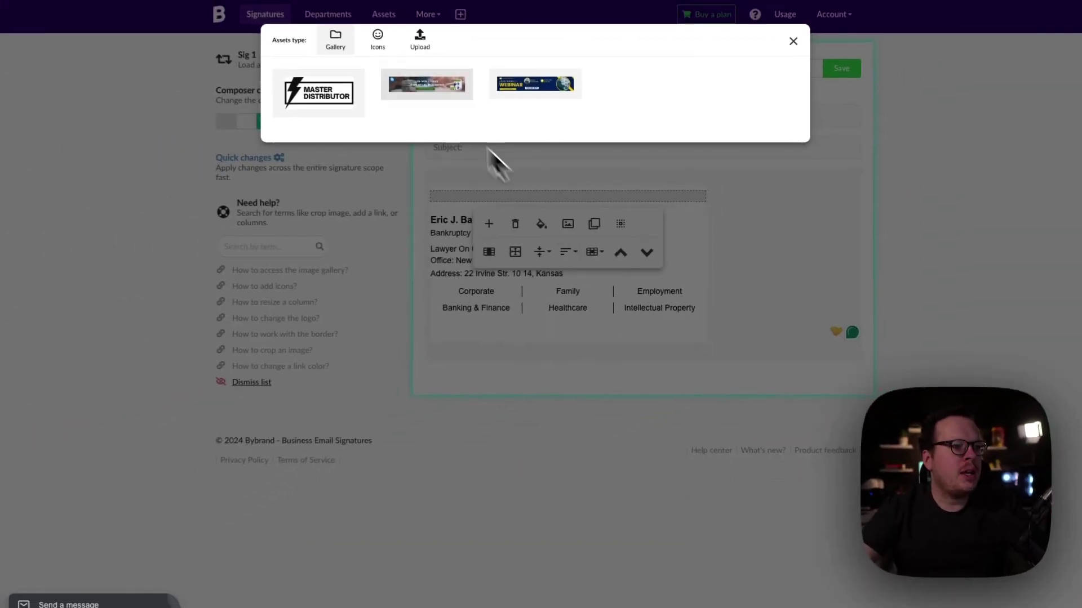
mouse_move(429, 93)
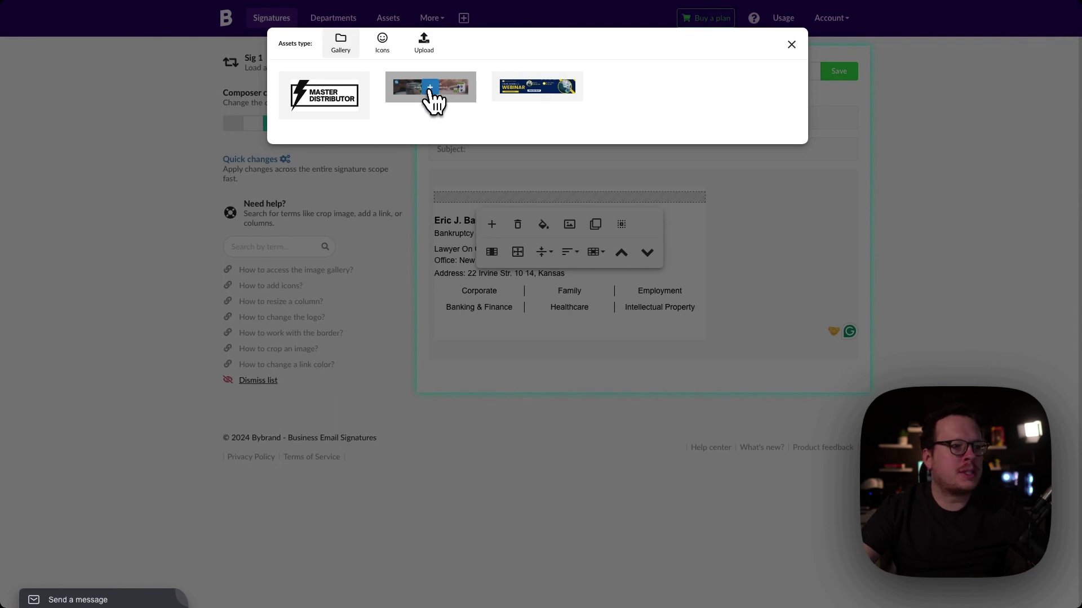
click(431, 91)
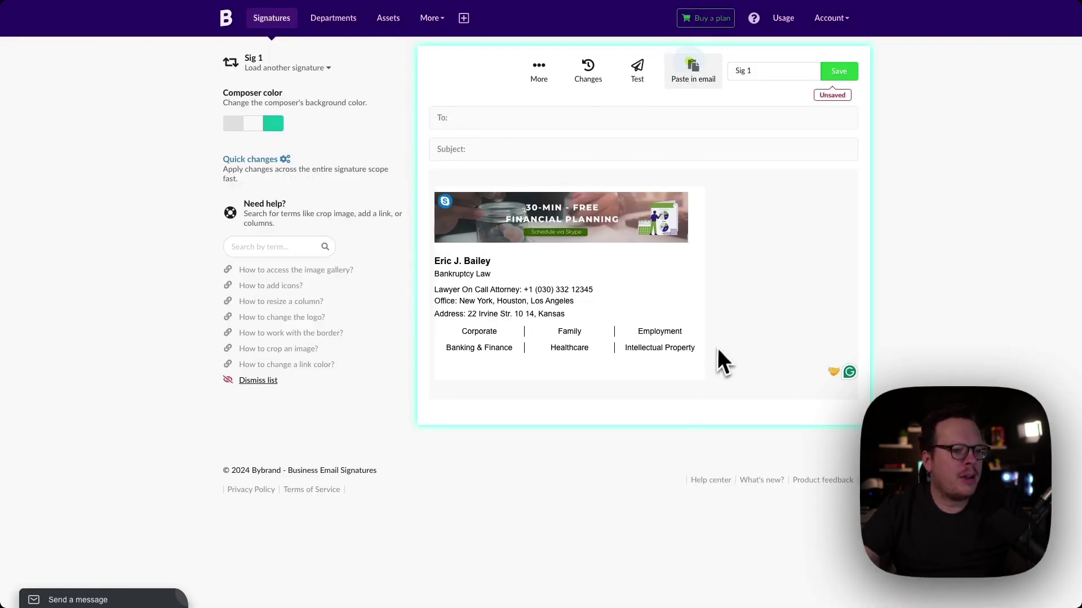
click(639, 231)
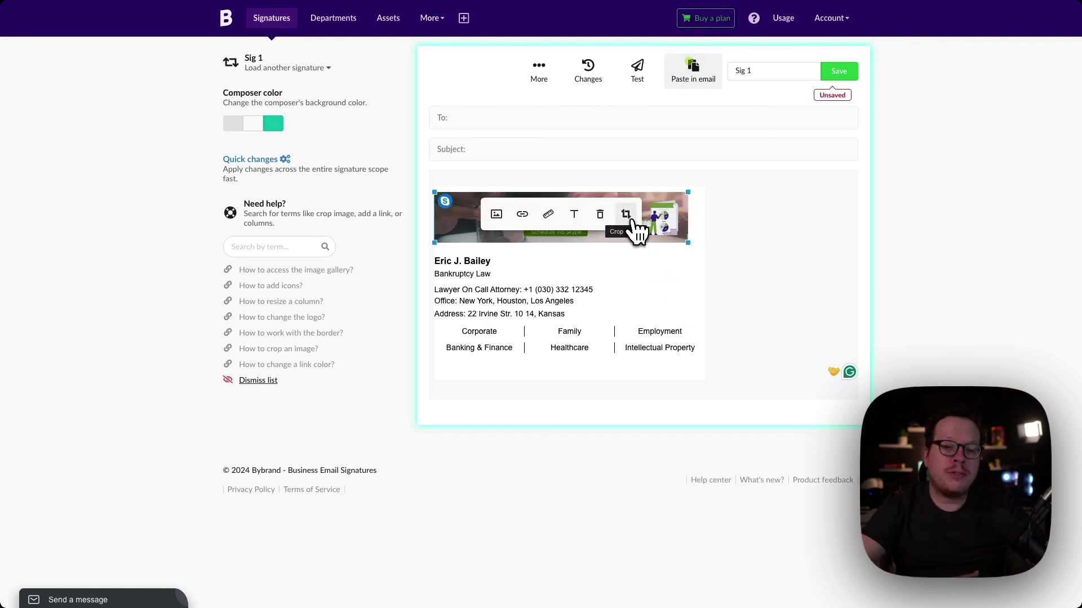
click(632, 220)
drag(679, 241, 702, 255)
click(530, 217)
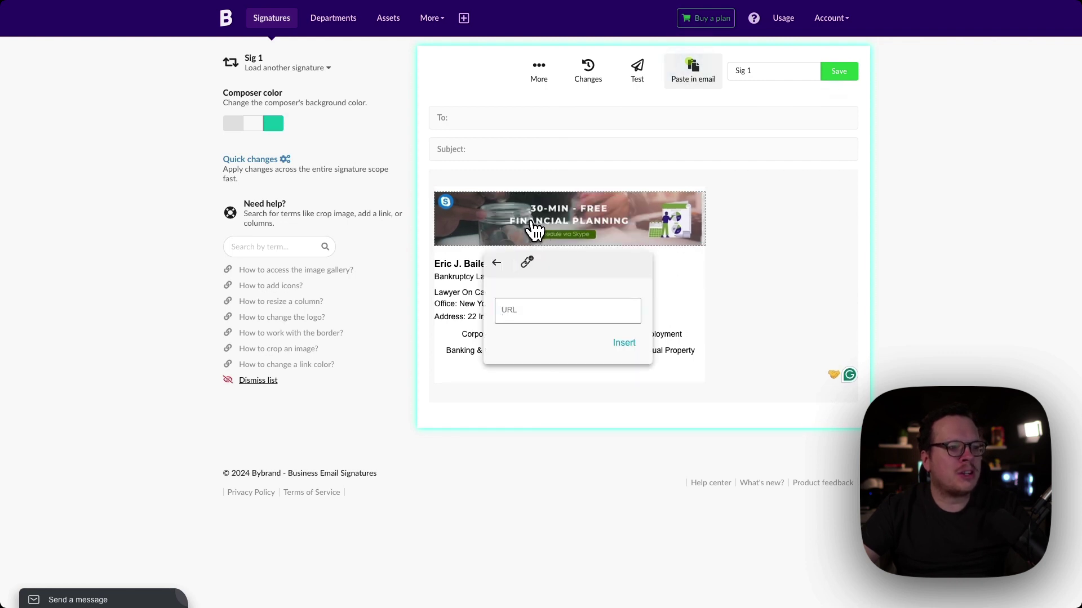
text(https://www.site.com)
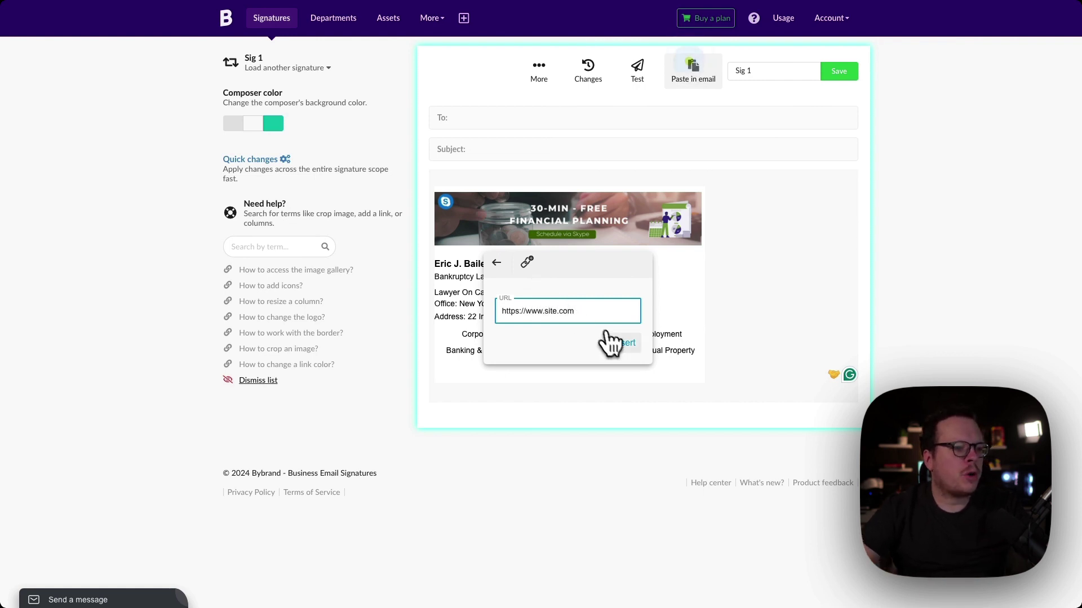
click(620, 343)
click(743, 319)
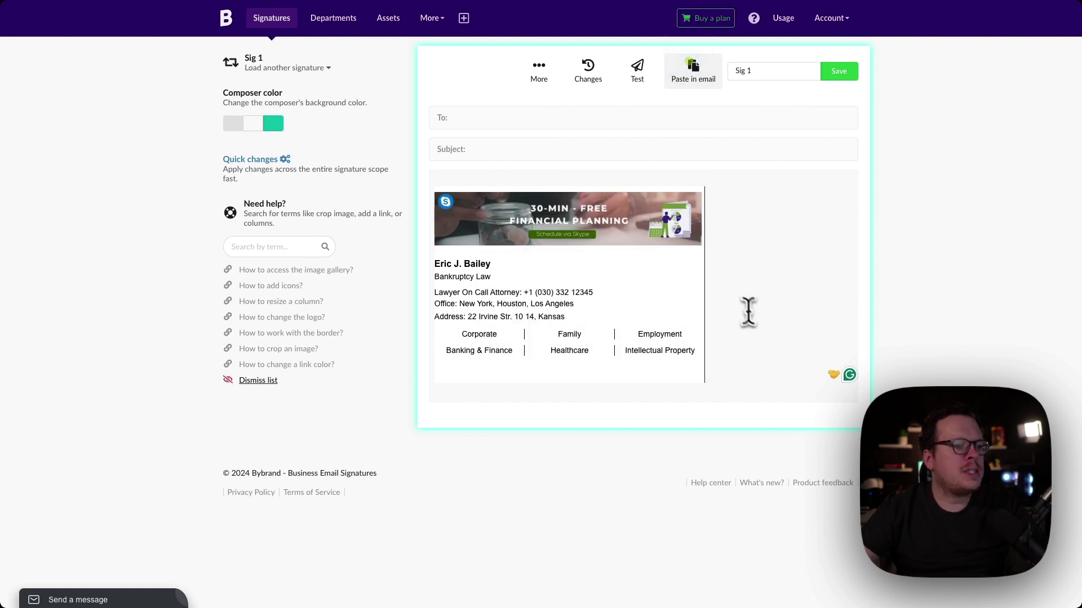
click(838, 73)
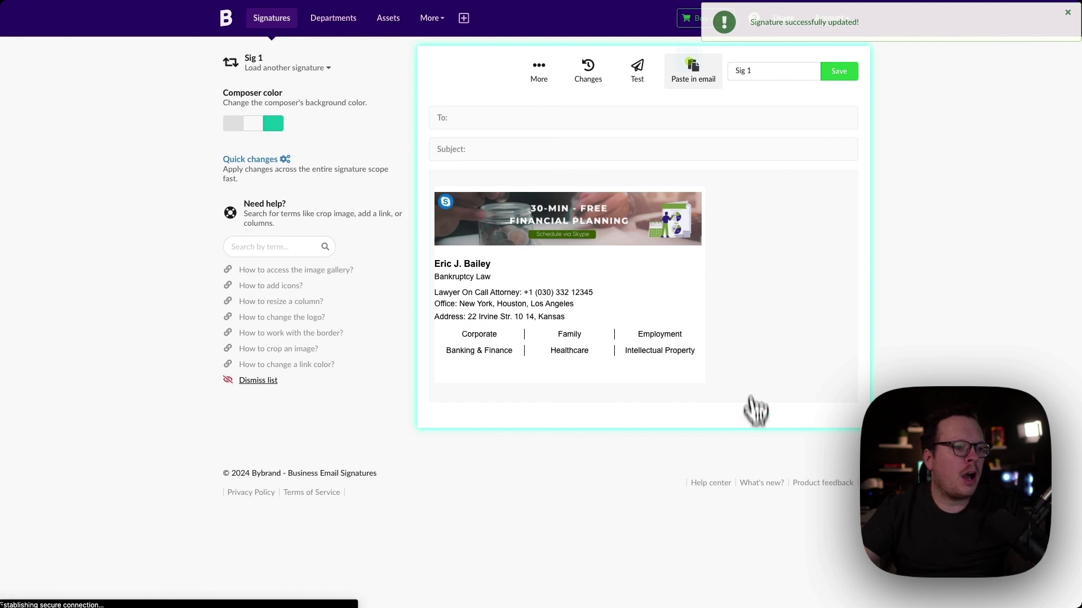
Dismiss the success notice and delete the Financial Planning header banner.
click(738, 280)
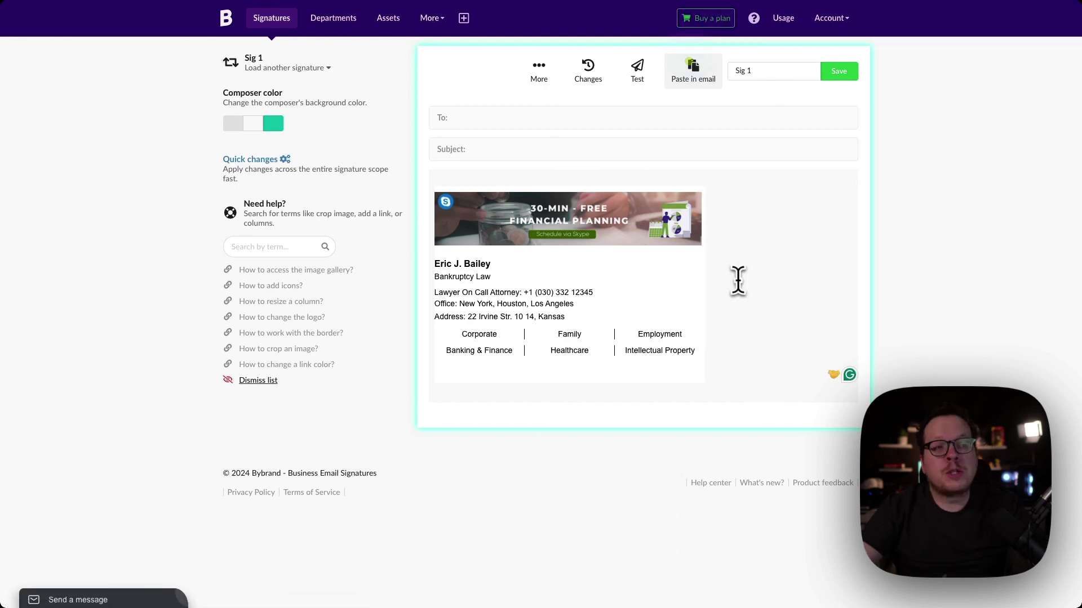
click(638, 244)
click(606, 214)
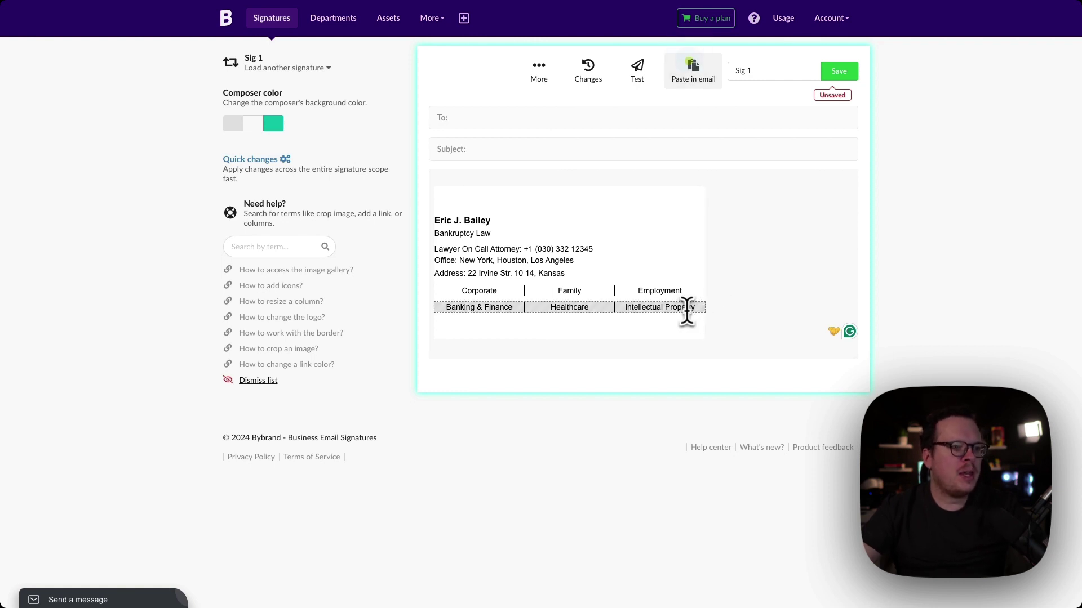
Add a spacer row under Bankruptcy Law and insert the Master Distributor logo into it.
click(470, 243)
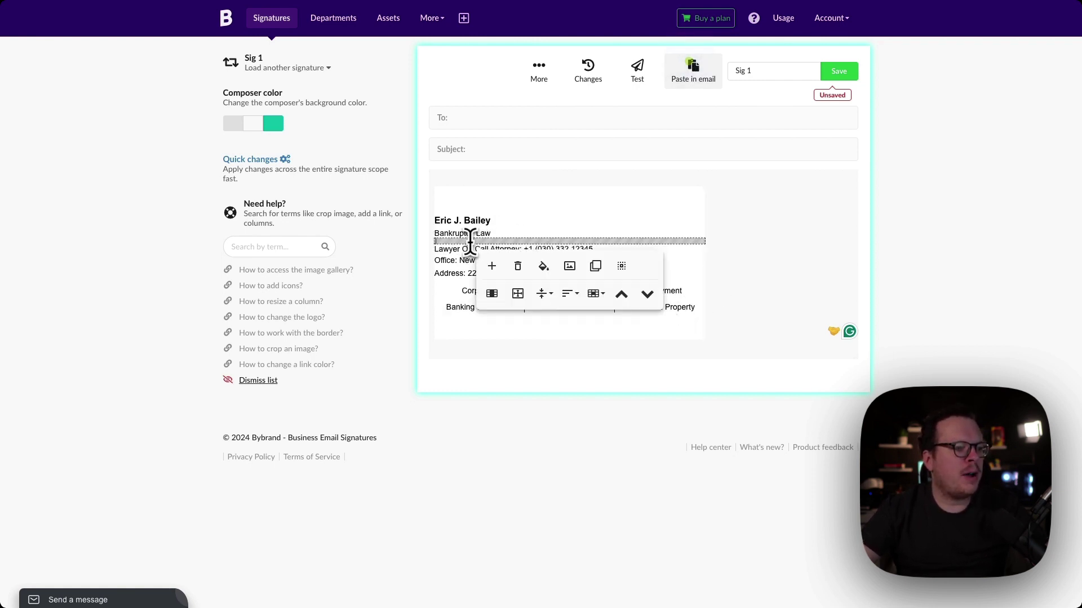
click(492, 267)
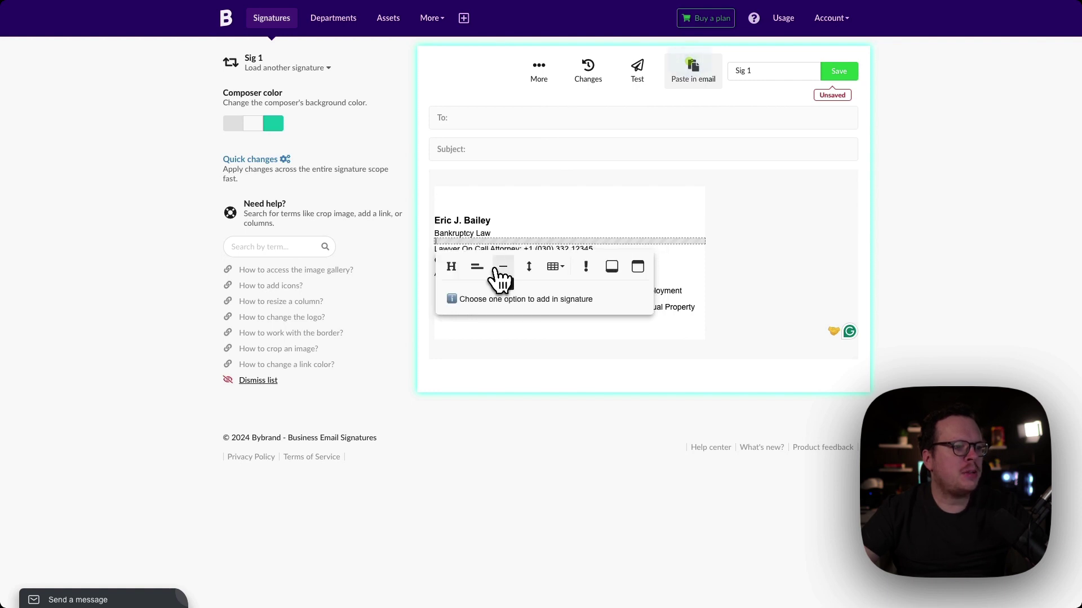
click(533, 273)
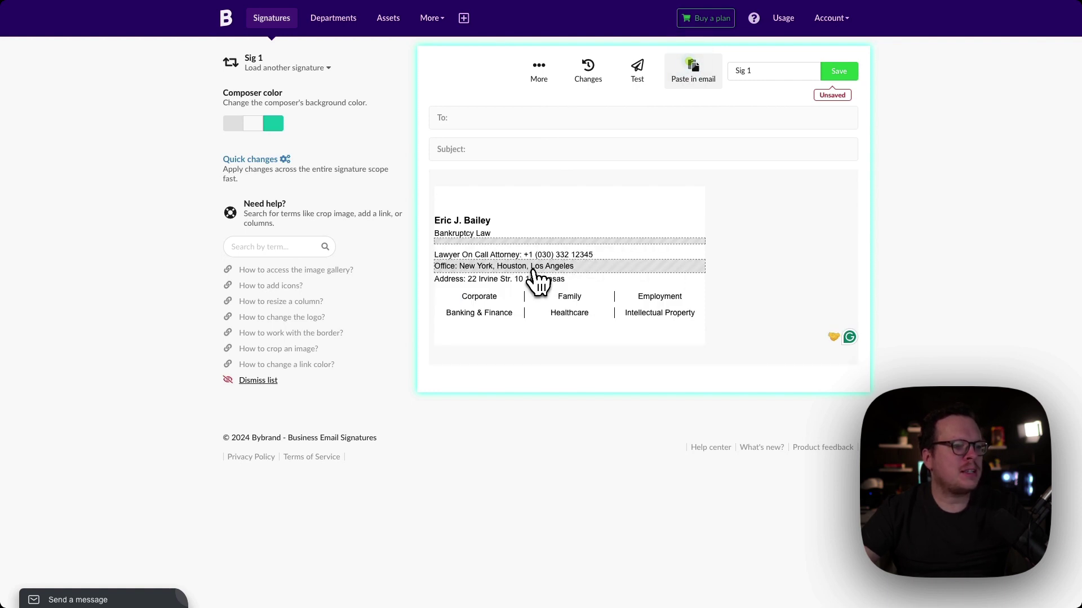
click(445, 247)
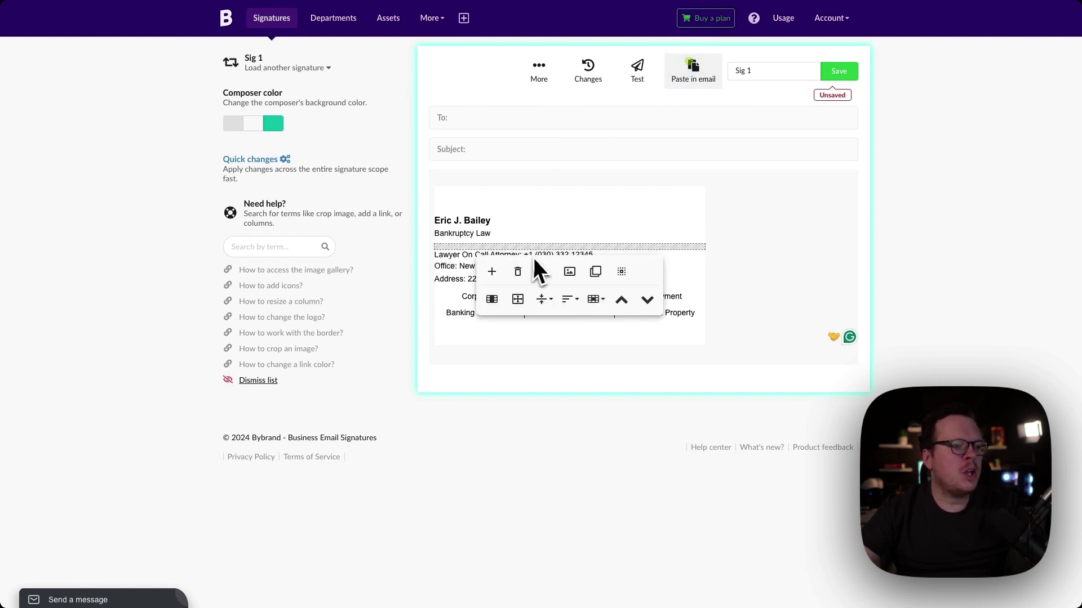
click(566, 273)
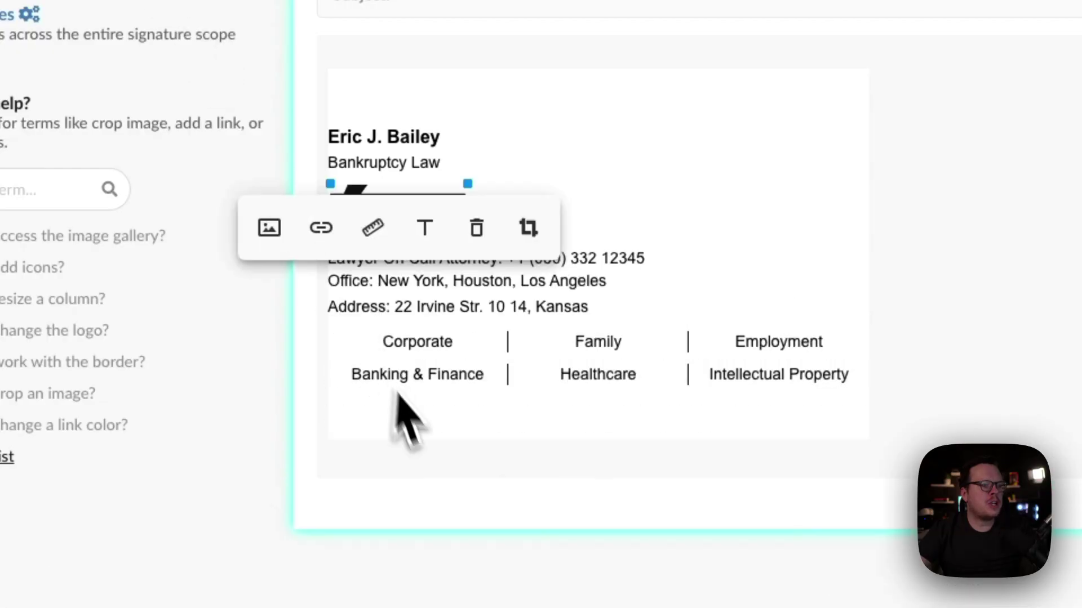
click(458, 529)
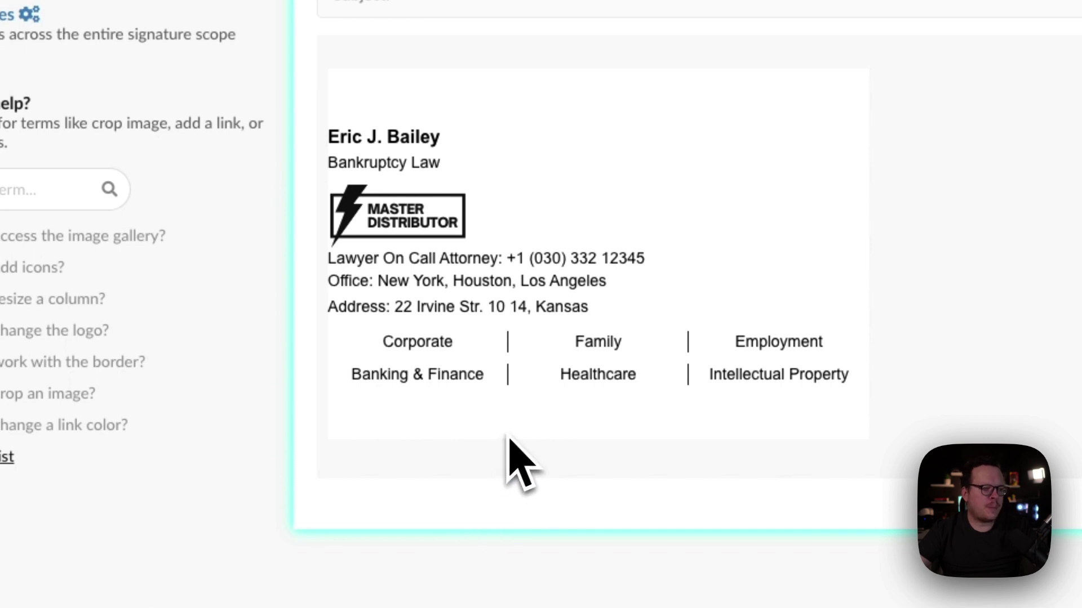
Move the logo row down past Lawyer On Call and Office to below Address.
click(492, 217)
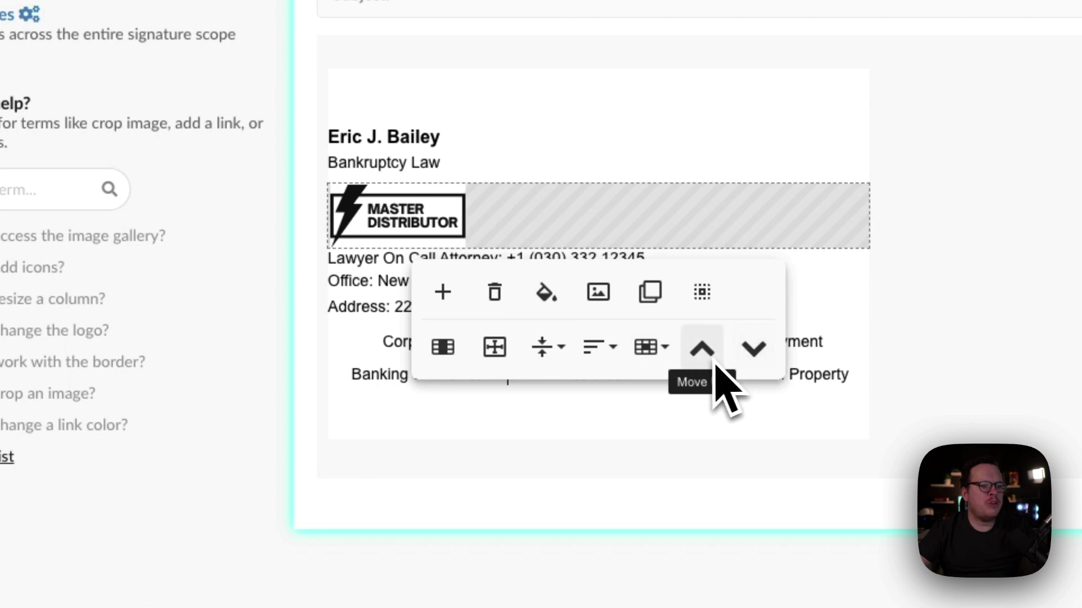
click(754, 351)
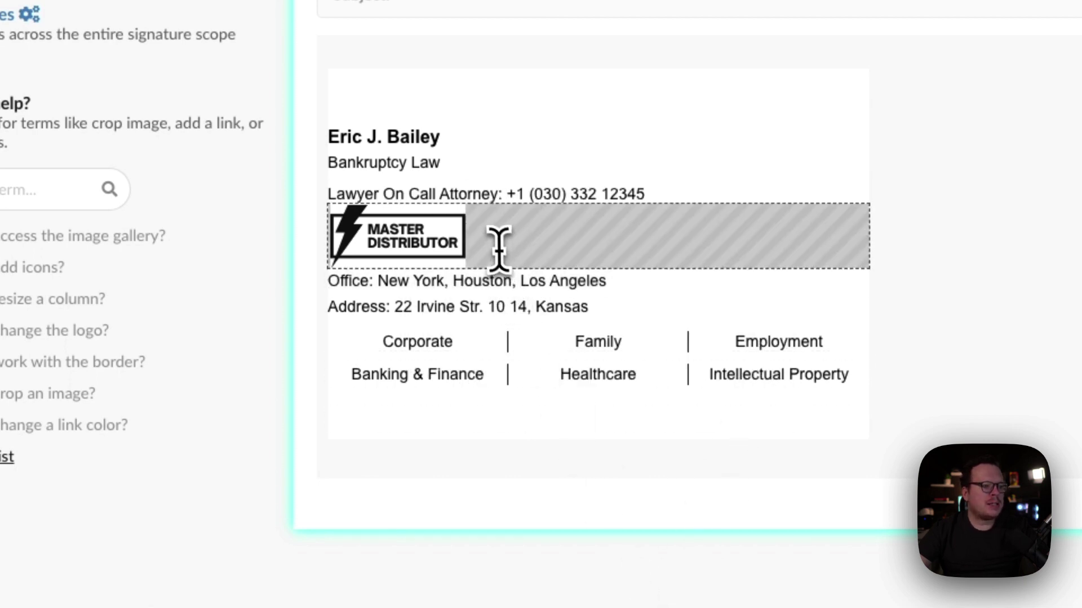
click(496, 242)
click(755, 376)
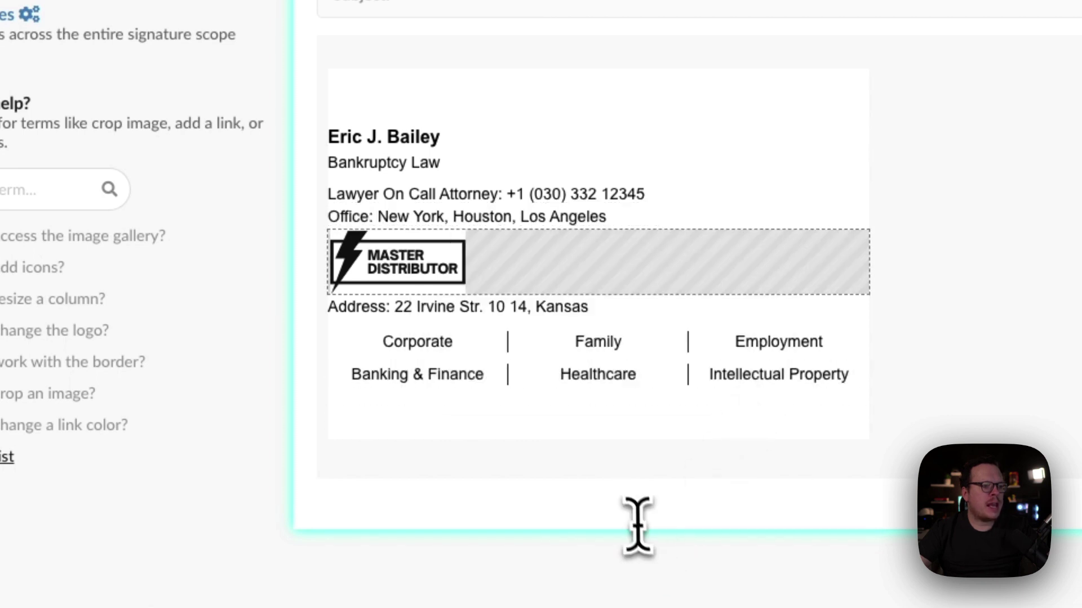
click(532, 262)
click(753, 395)
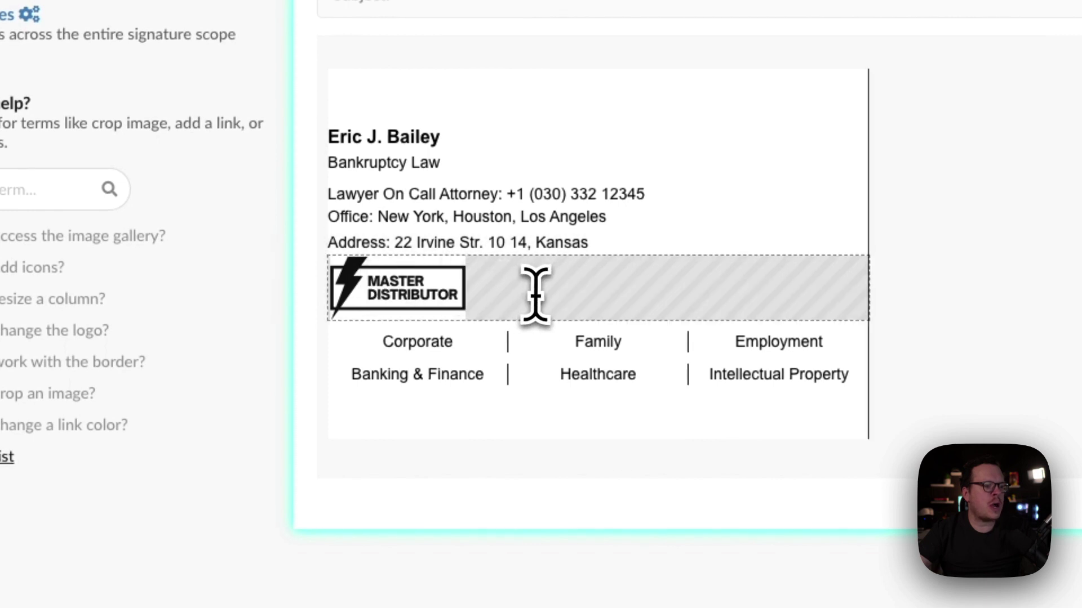
Add a spacer row between the Address line and the Master Distributor logo.
click(533, 236)
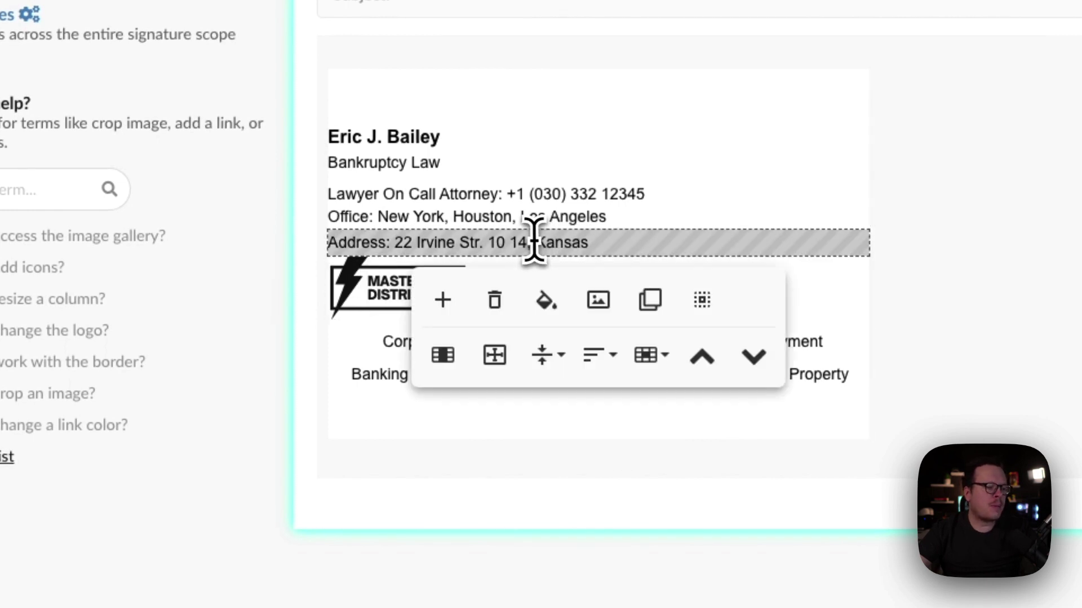
click(443, 300)
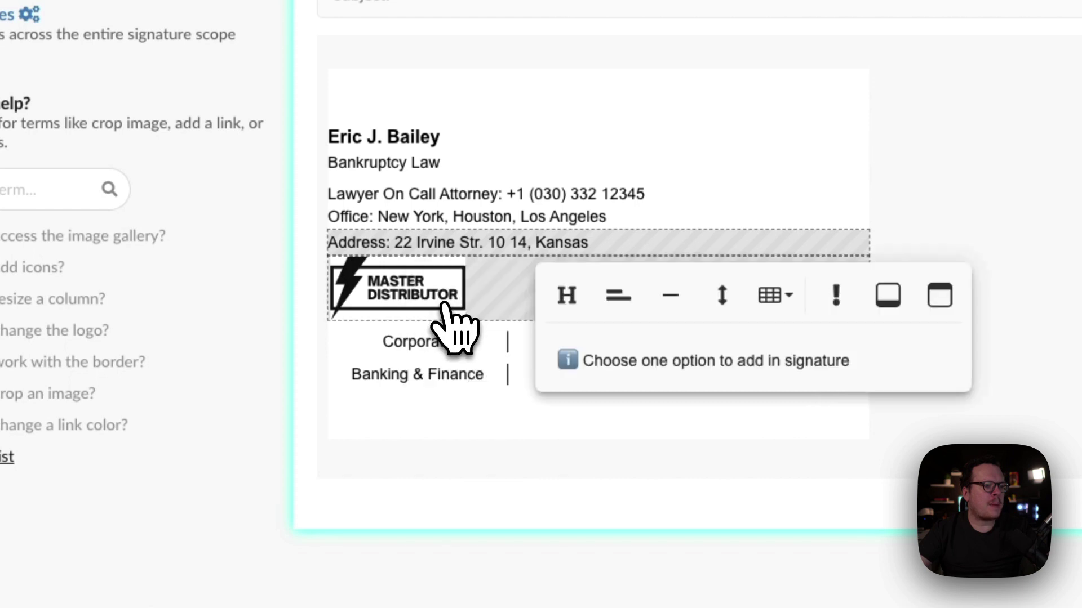
click(723, 296)
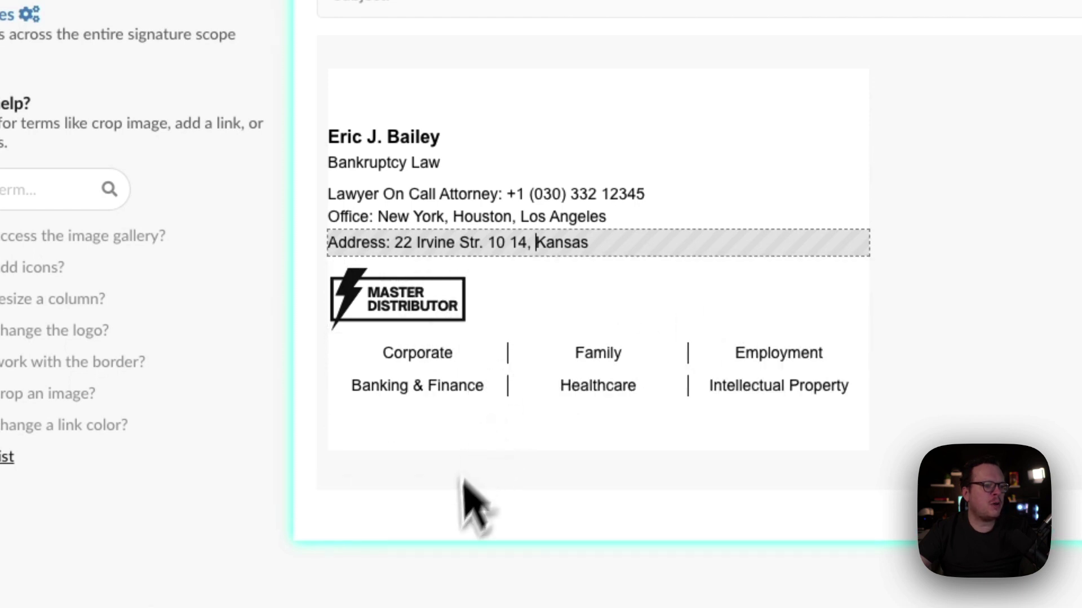
click(976, 410)
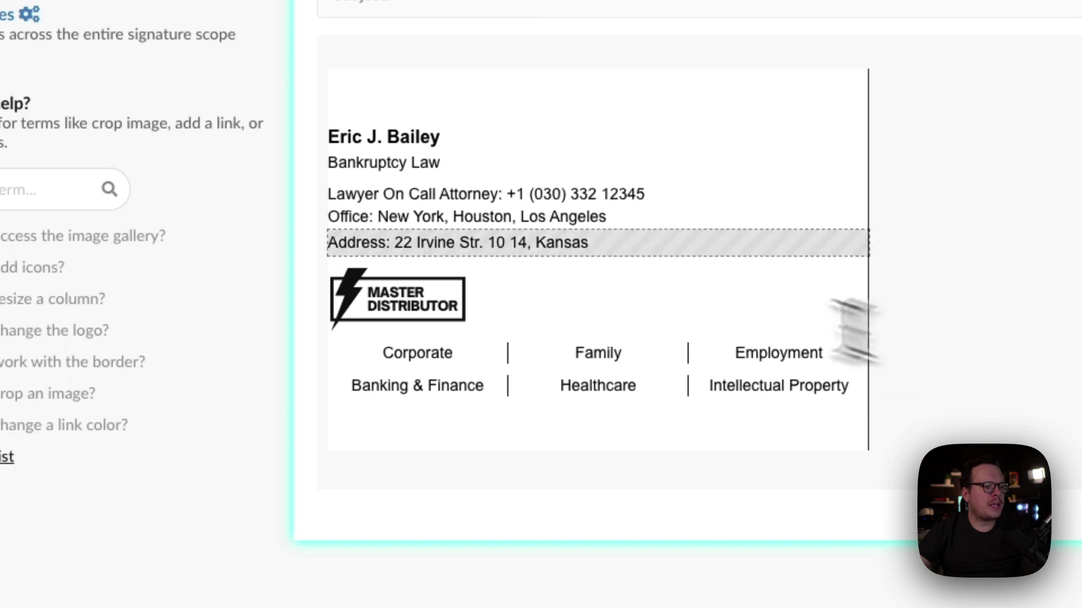
Bring up the logo's link option, then save the signature.
click(456, 317)
click(351, 318)
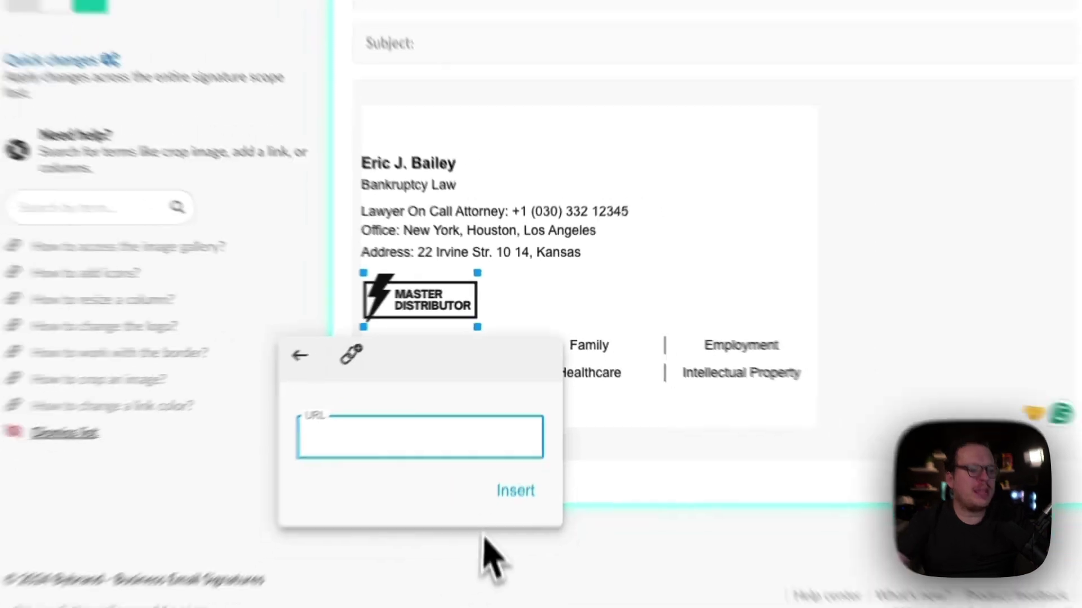
click(843, 73)
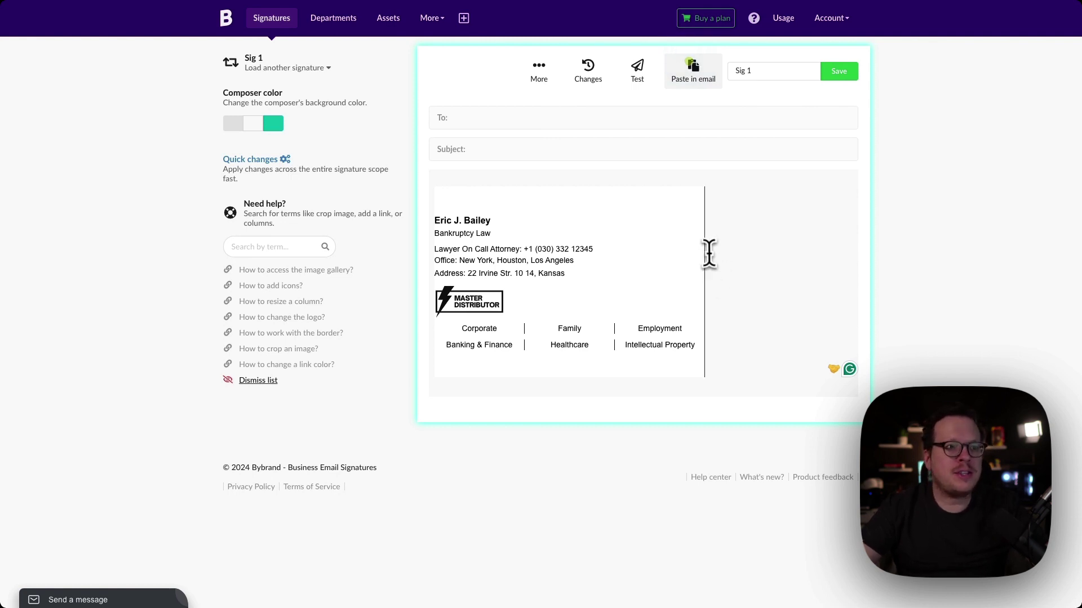
Open the Test device preview and show the signature in a sample email at mobile width.
click(643, 82)
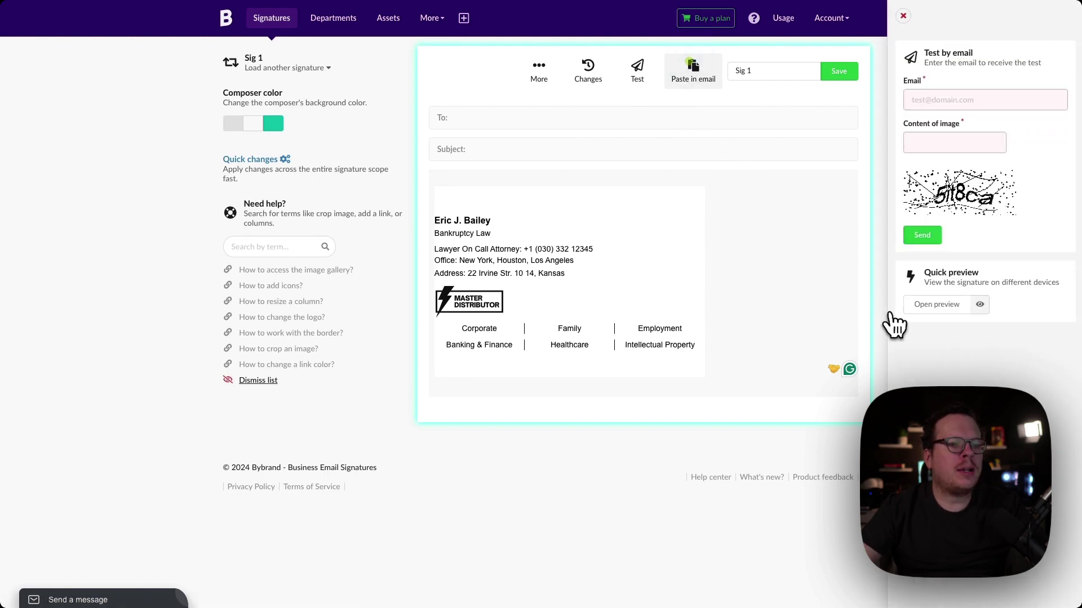
click(936, 307)
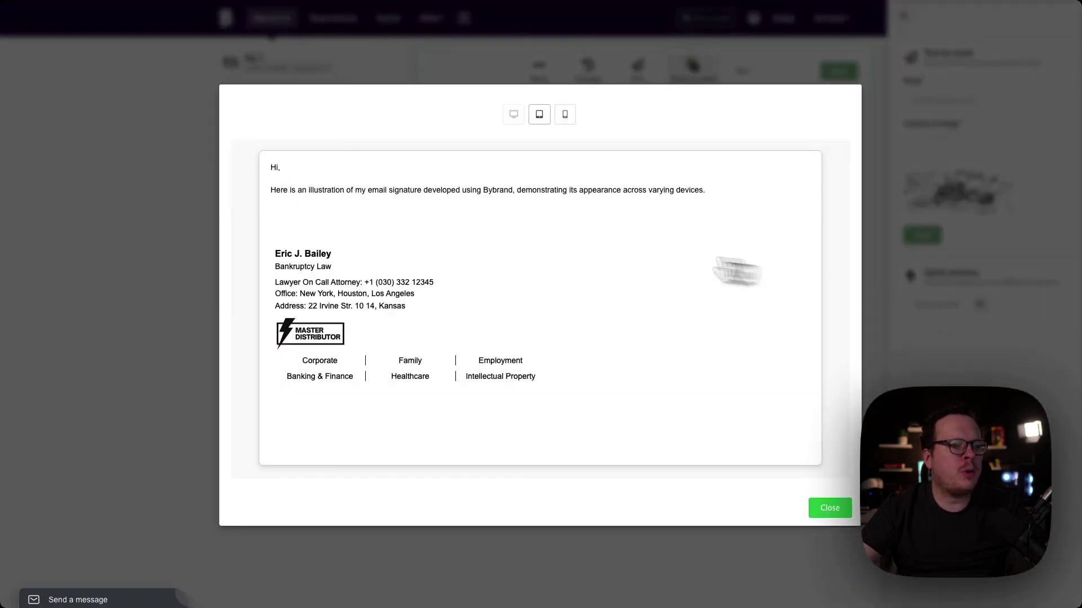
click(566, 118)
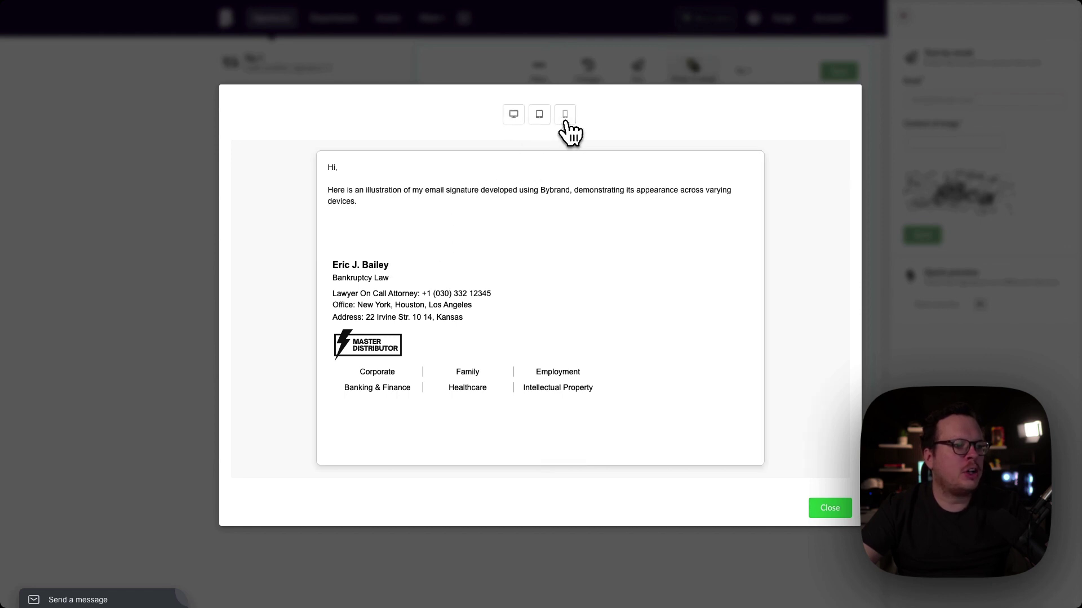